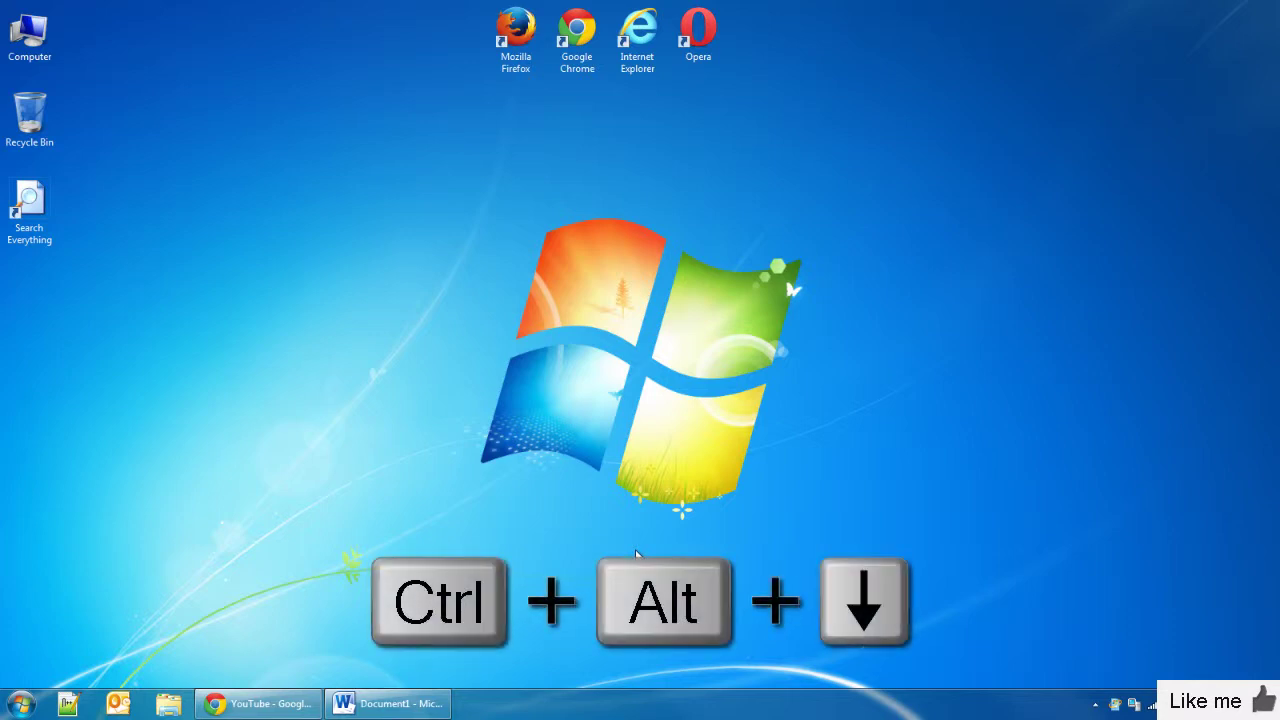
# Step: Rotate the display upside down and restore its normal upright orientation
pyautogui.hotkey('ctrl', 'alt', 'Down')
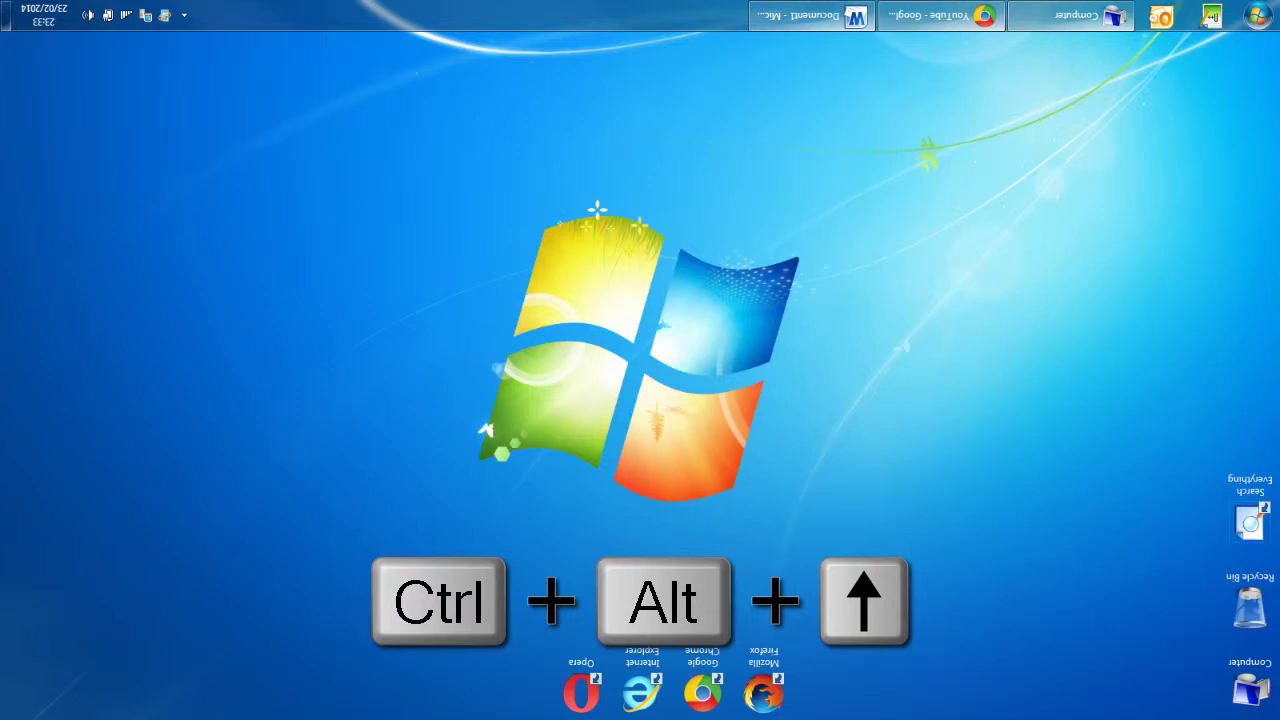
pyautogui.hotkey('ctrl', 'alt', 'Up')
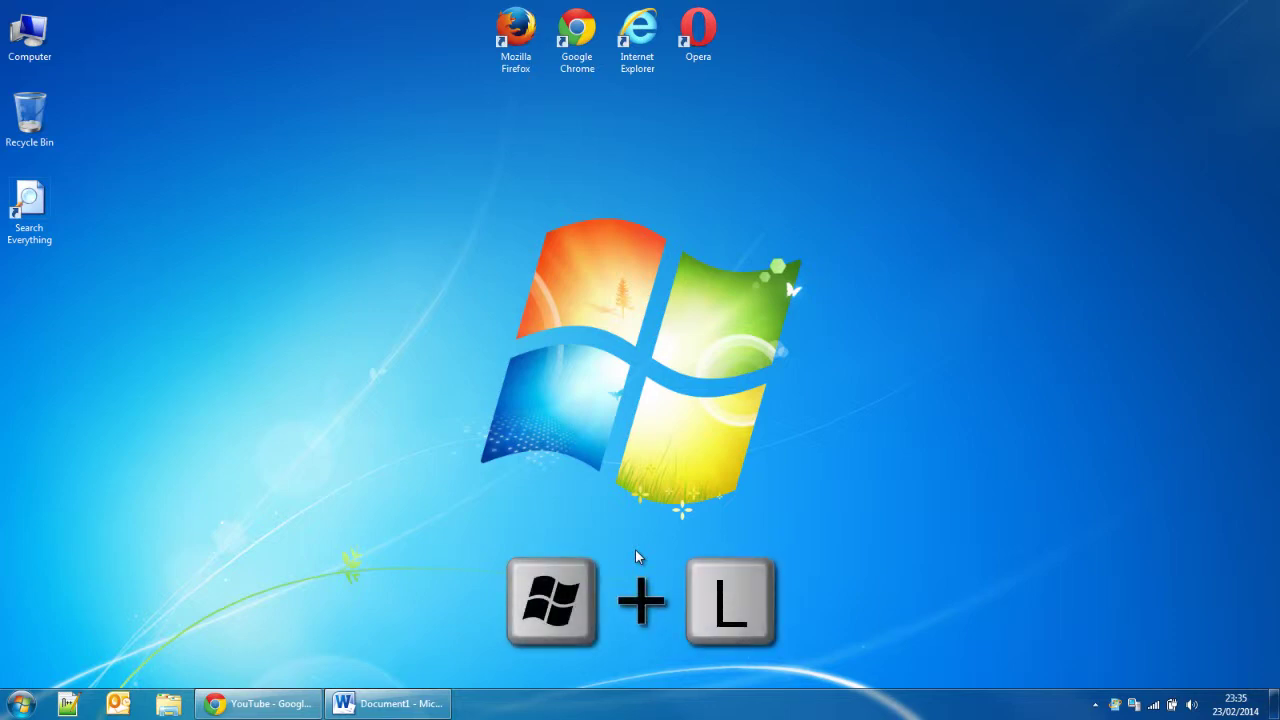
# Step: Lock the computer and unlock it again by entering the account password
pyautogui.press('super+l')
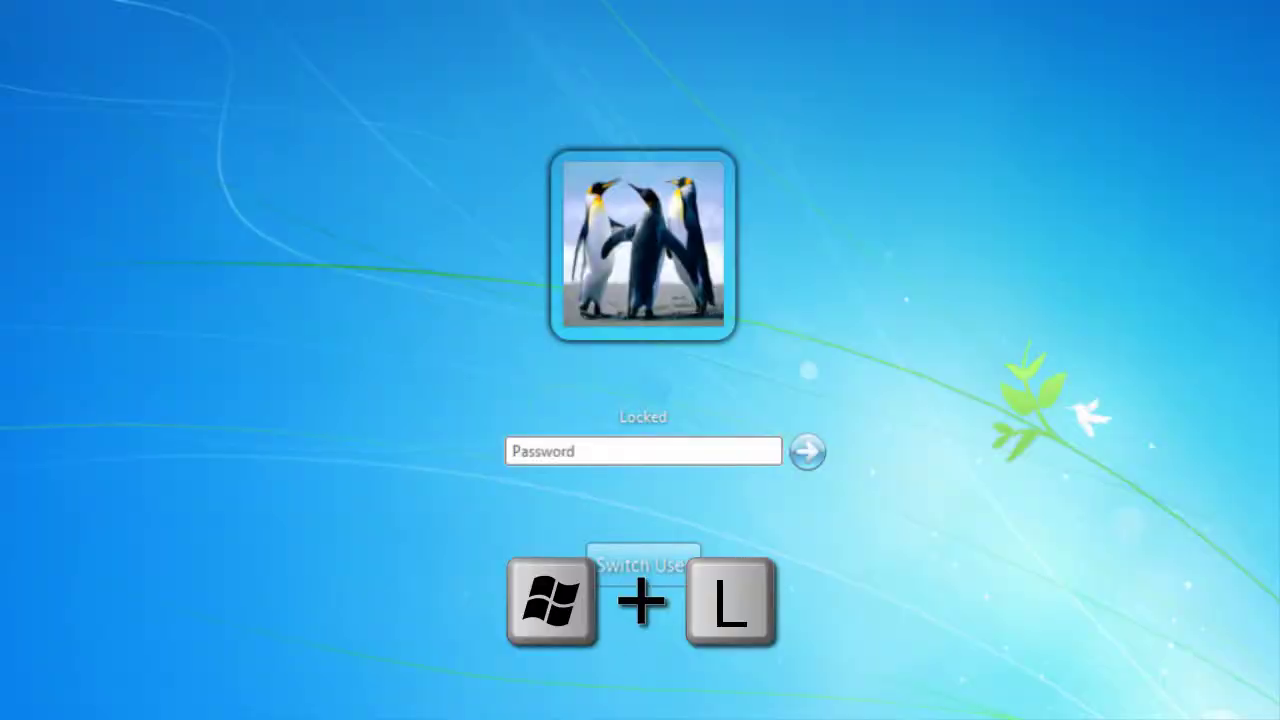
pyautogui.write('********')
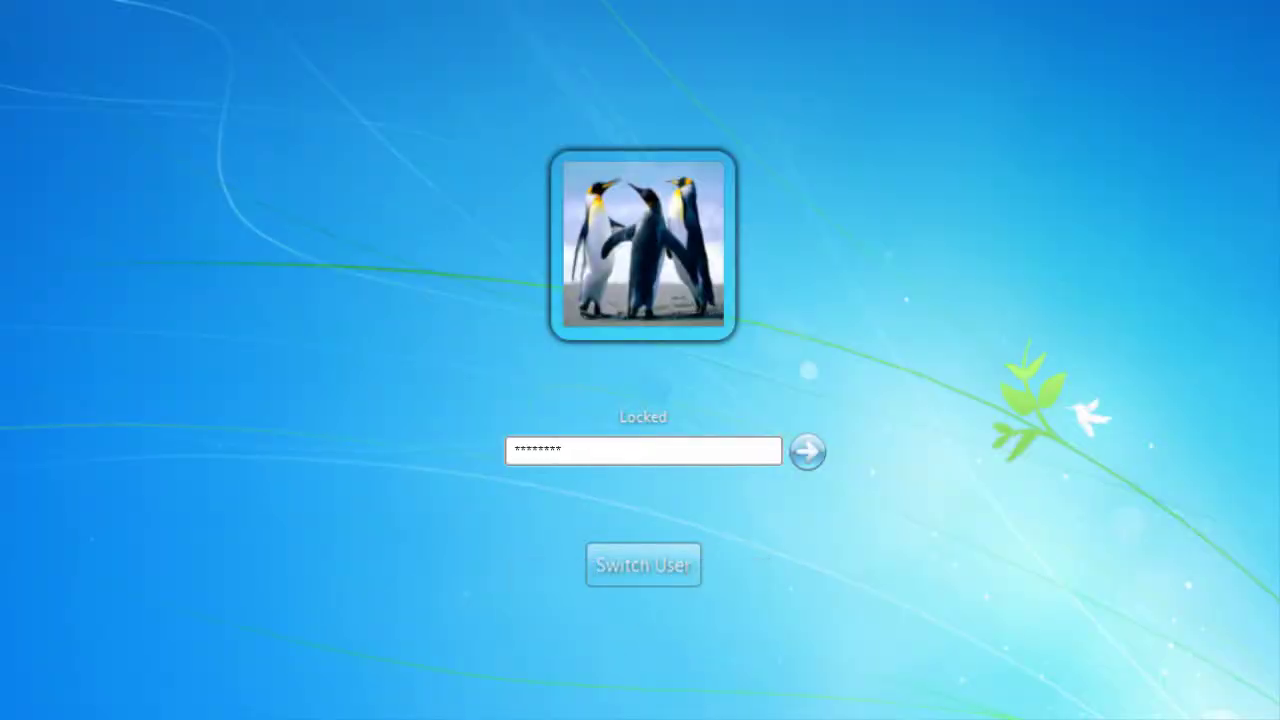
pyautogui.press('Return')
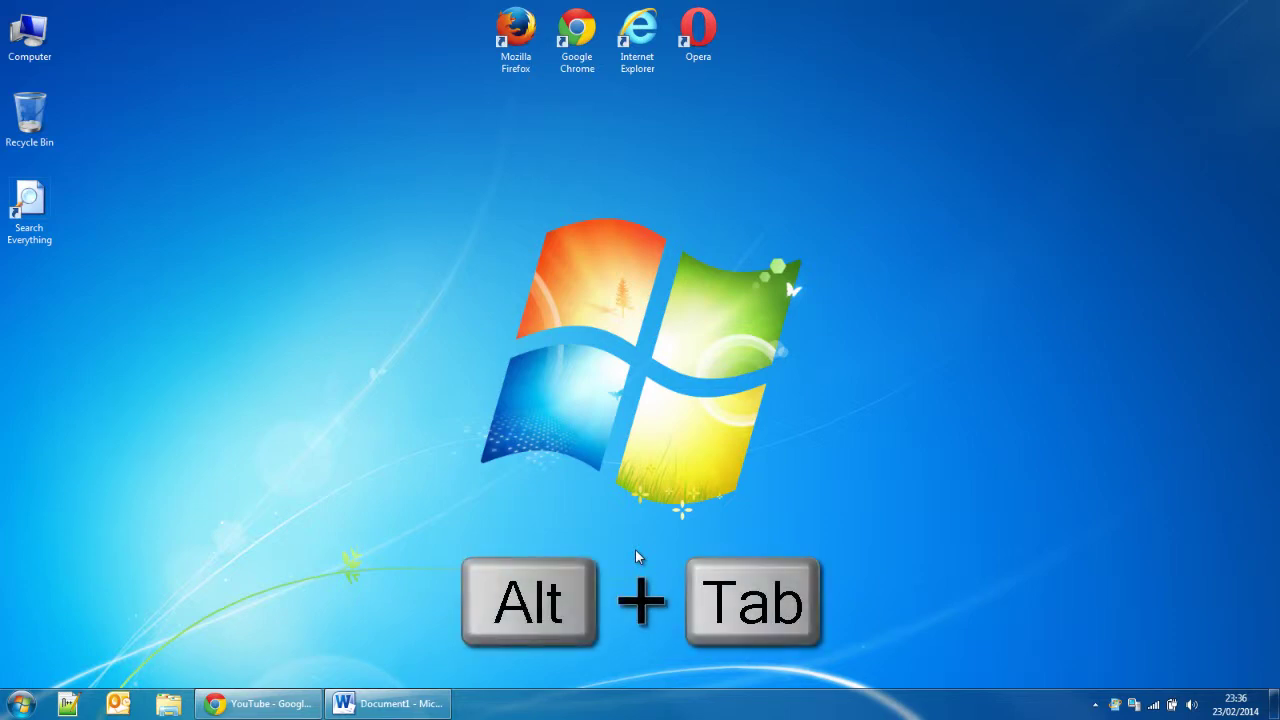
# Step: Cycle through the open windows in the window switcher and bring the Word document Document1 to the front
pyautogui.hotkey('alt', 'Tab')
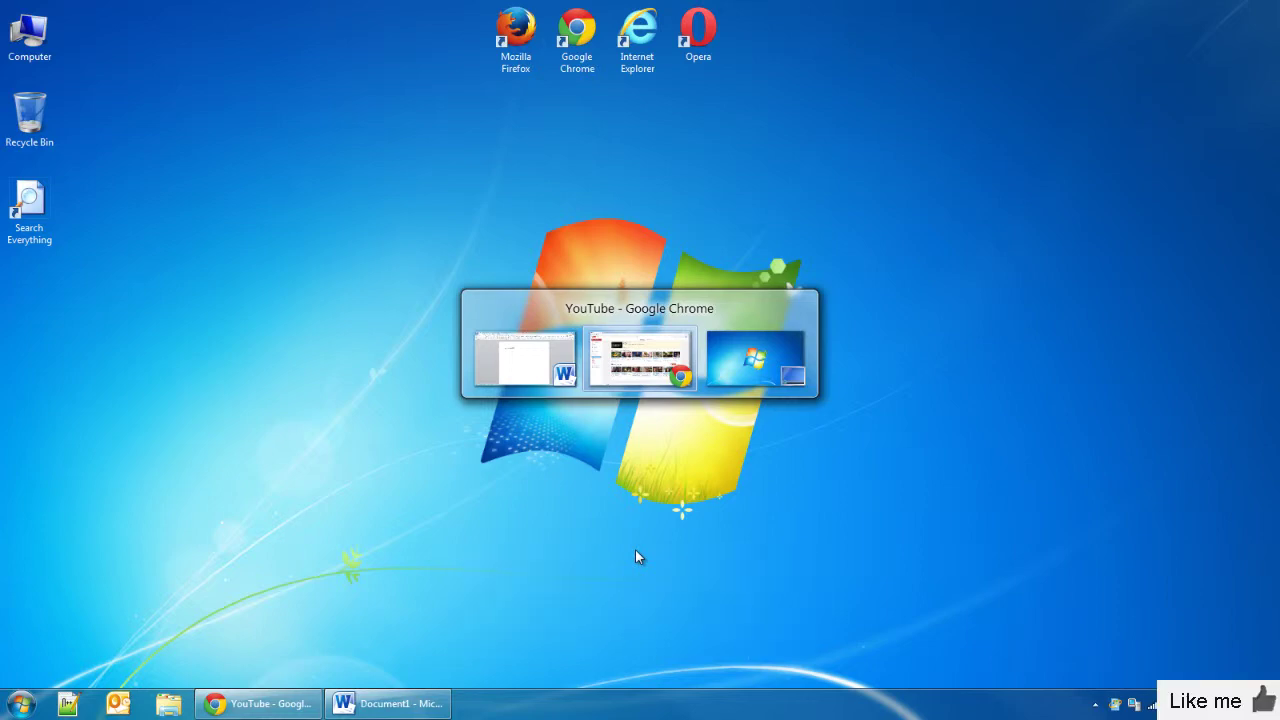
pyautogui.hotkey('alt', 'Tab')
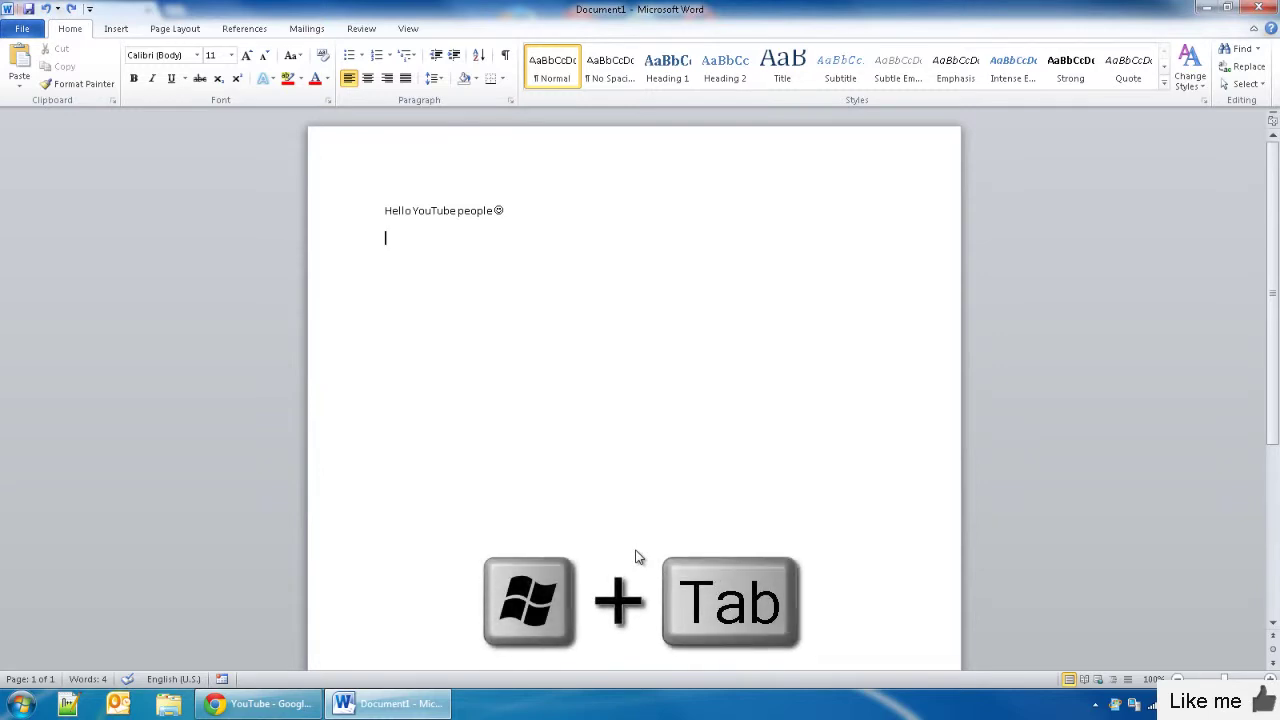
# Step: Cycle through the open windows in the 3D flip view and bring the YouTube window in Google Chrome to the front
pyautogui.press('super+Tab')
pyautogui.press('super+Tab')
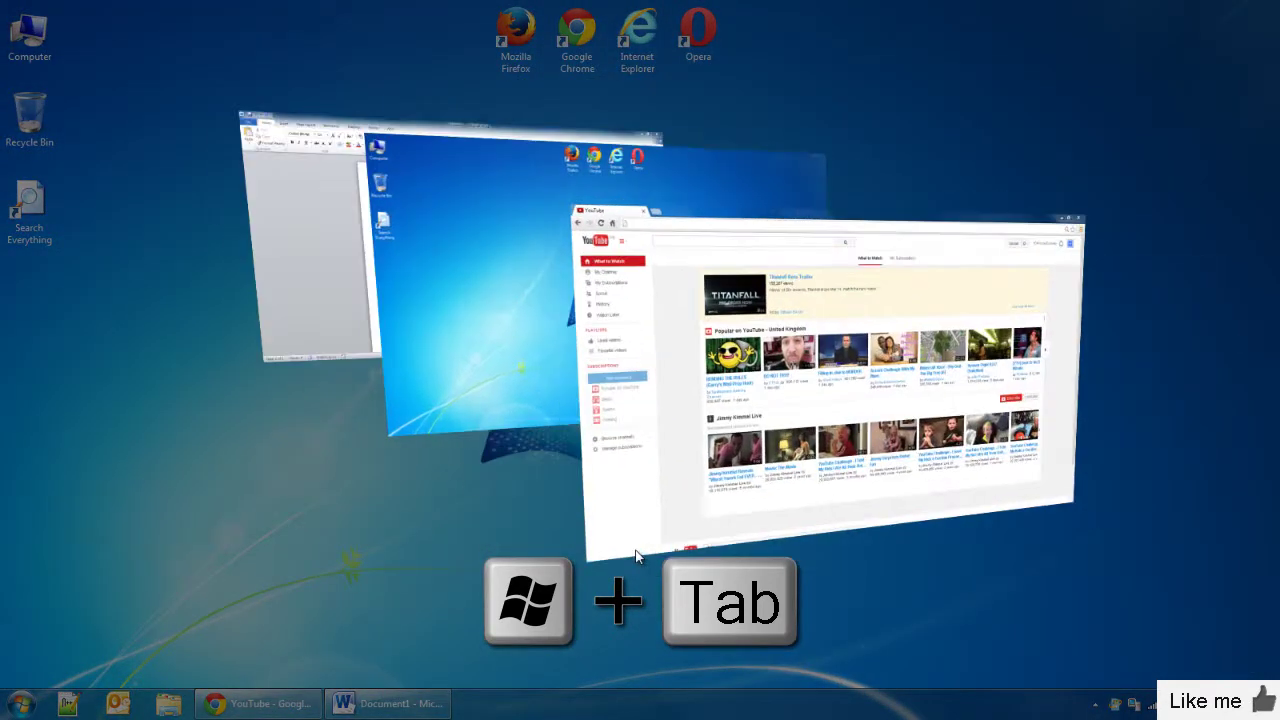
pyautogui.press('super+Tab')
pyautogui.press('super+Tab')
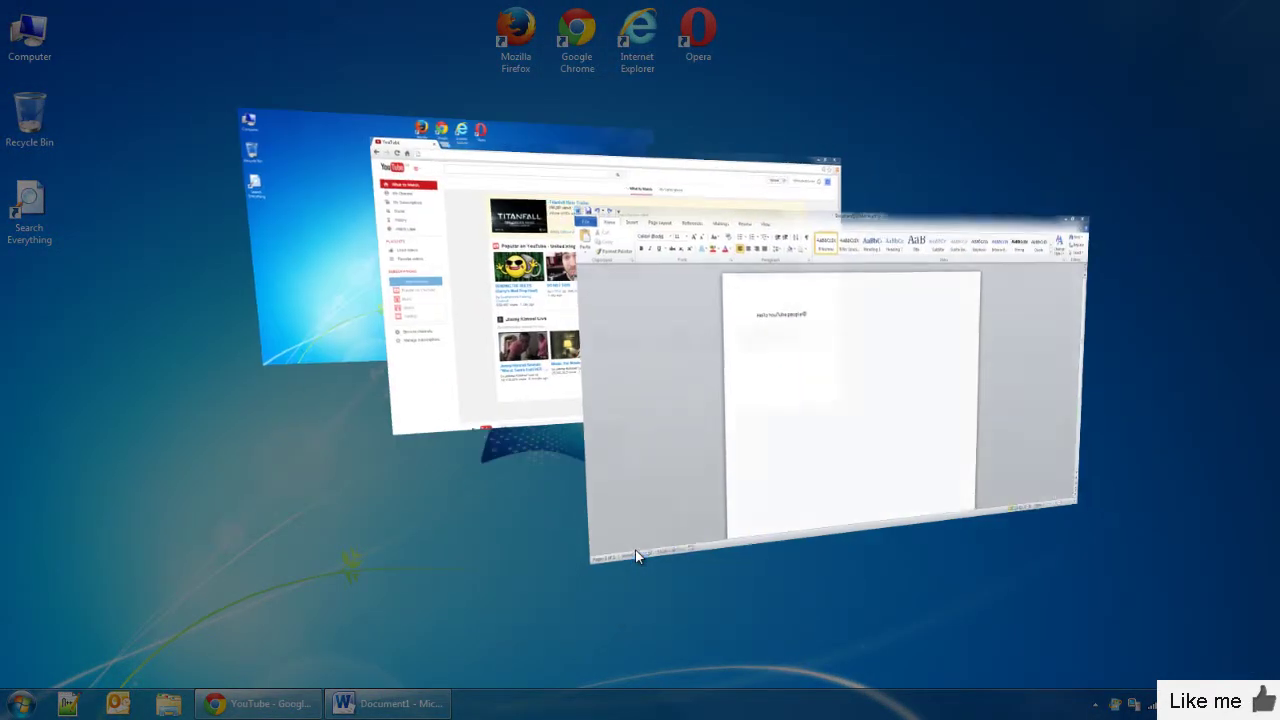
pyautogui.press('super+Tab')
pyautogui.press('super+Tab')
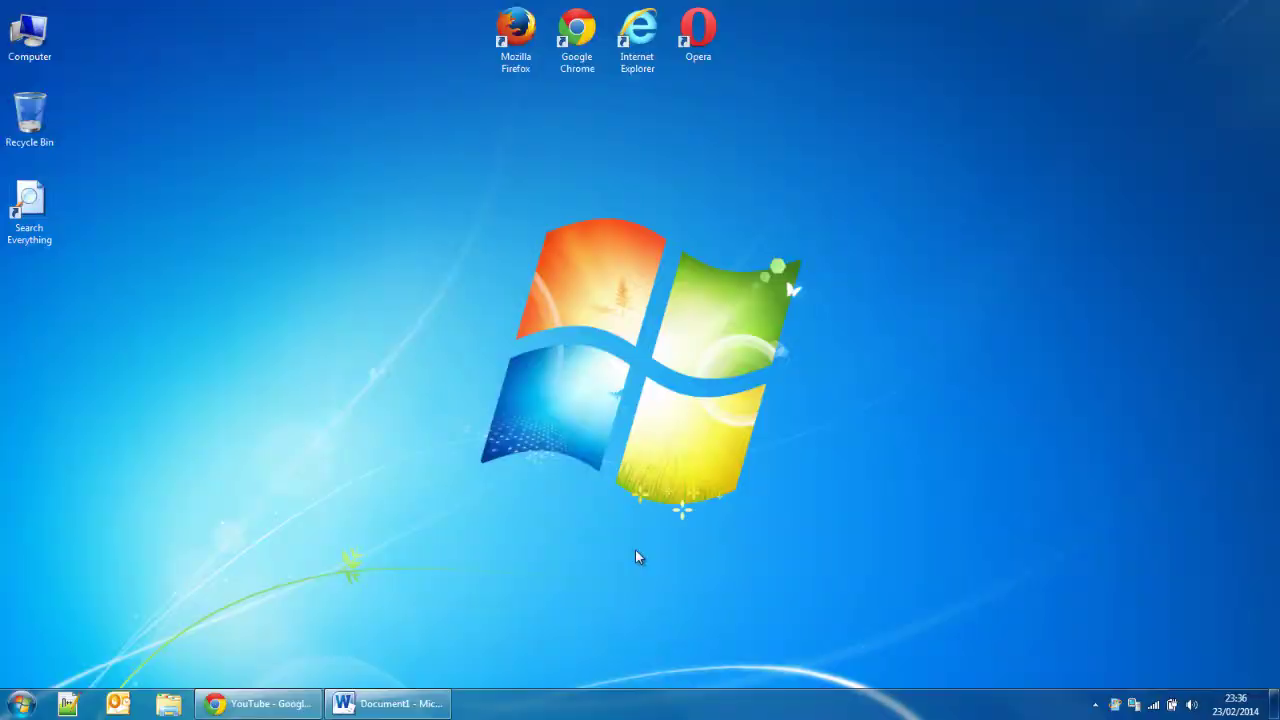
pyautogui.press('super+Tab')
pyautogui.press('super+Tab')
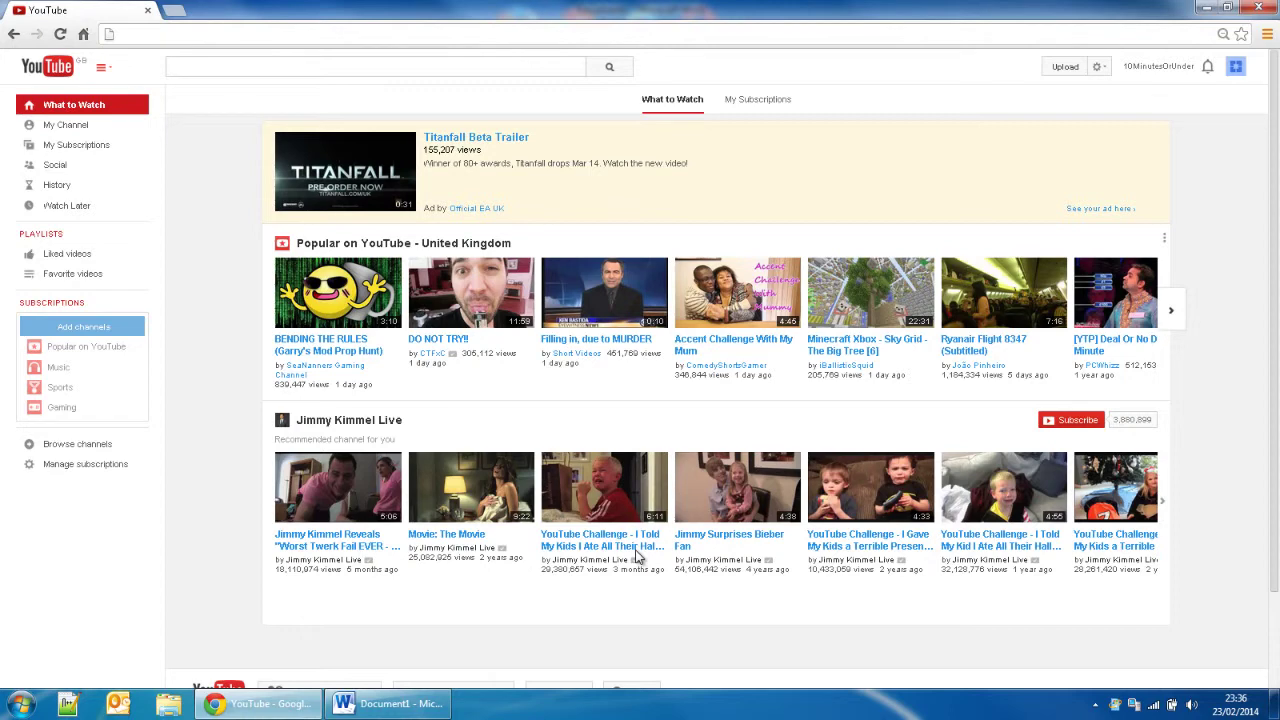
# Step: Peek at the desktop behind the YouTube window and leave all windows minimized to show the desktop
pyautogui.press('super+d')
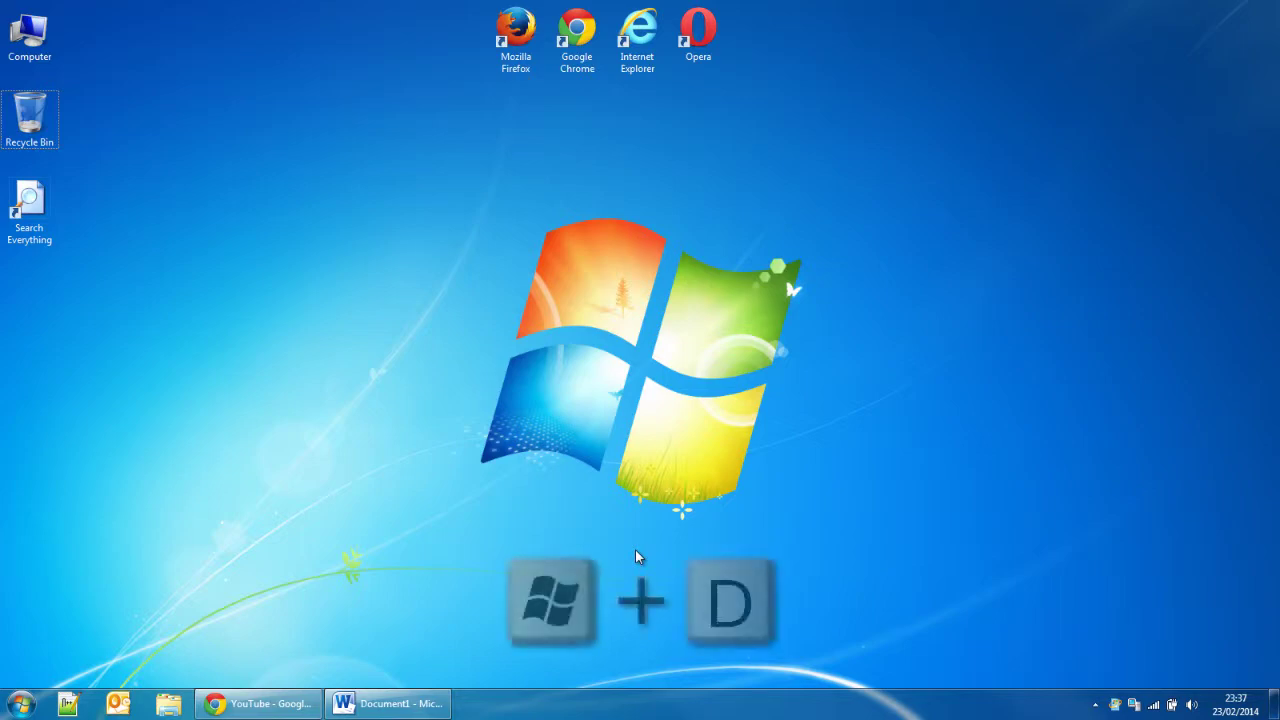
pyautogui.press('super+d')
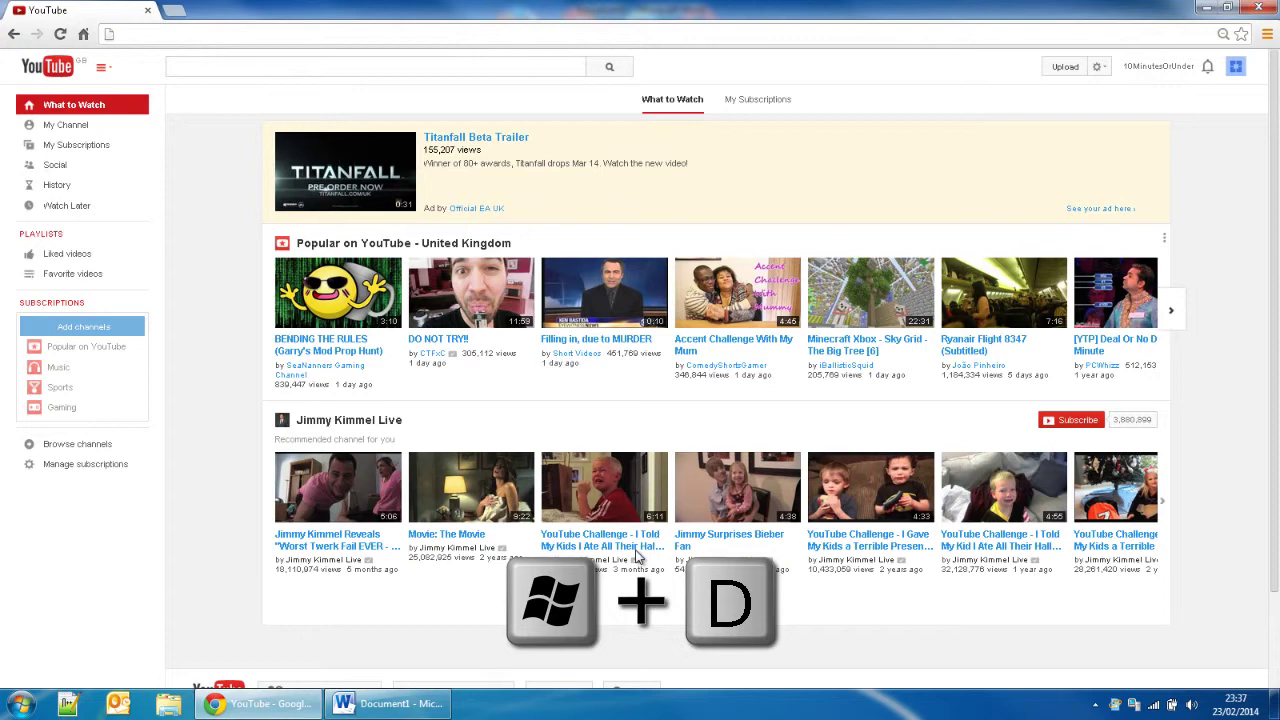
pyautogui.press('super+space')
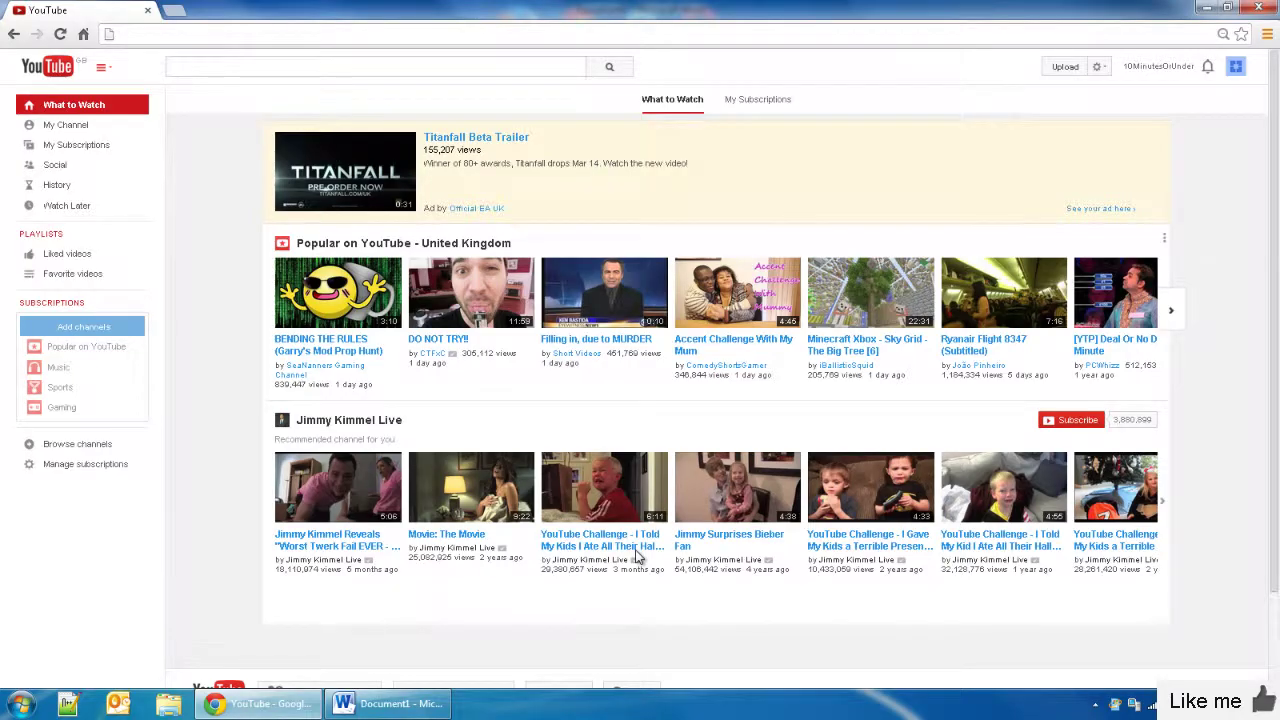
pyautogui.press('super+d')
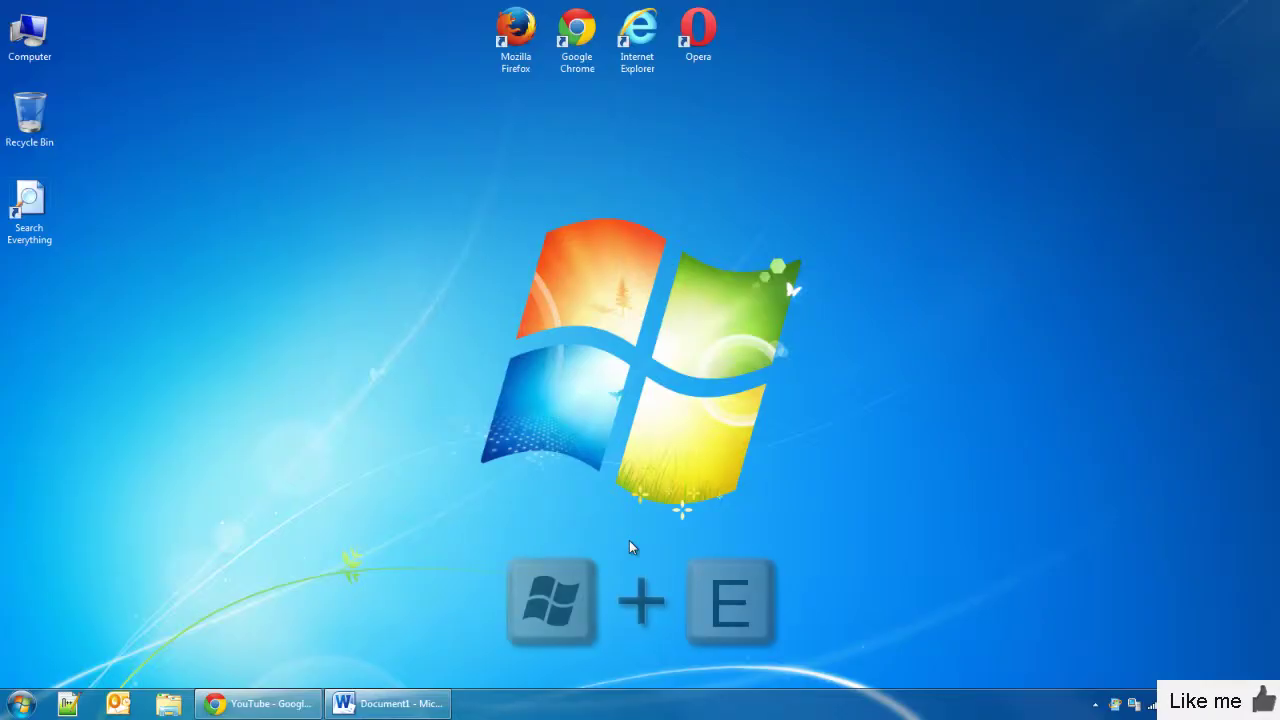
# Step: Open the Computer window in Windows Explorer and toggle its classic menu bar on and off
pyautogui.press('super+e')
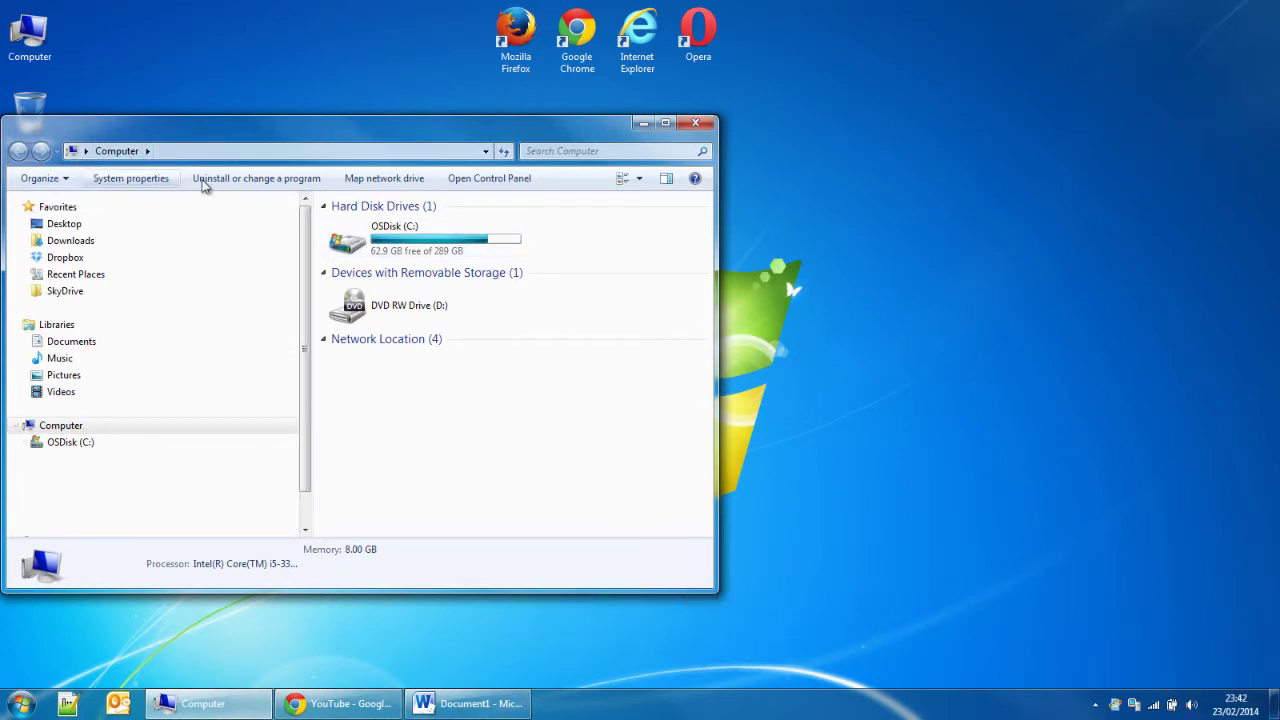
pyautogui.press('alt')
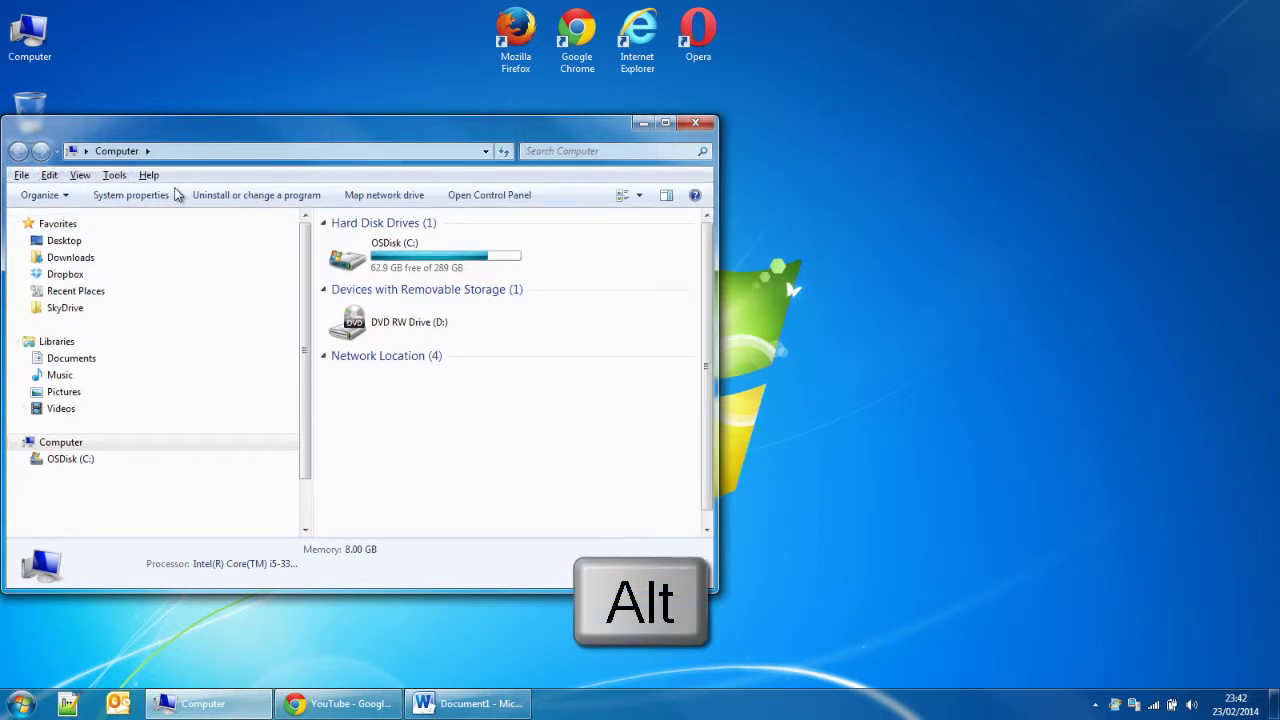
pyautogui.press('alt')
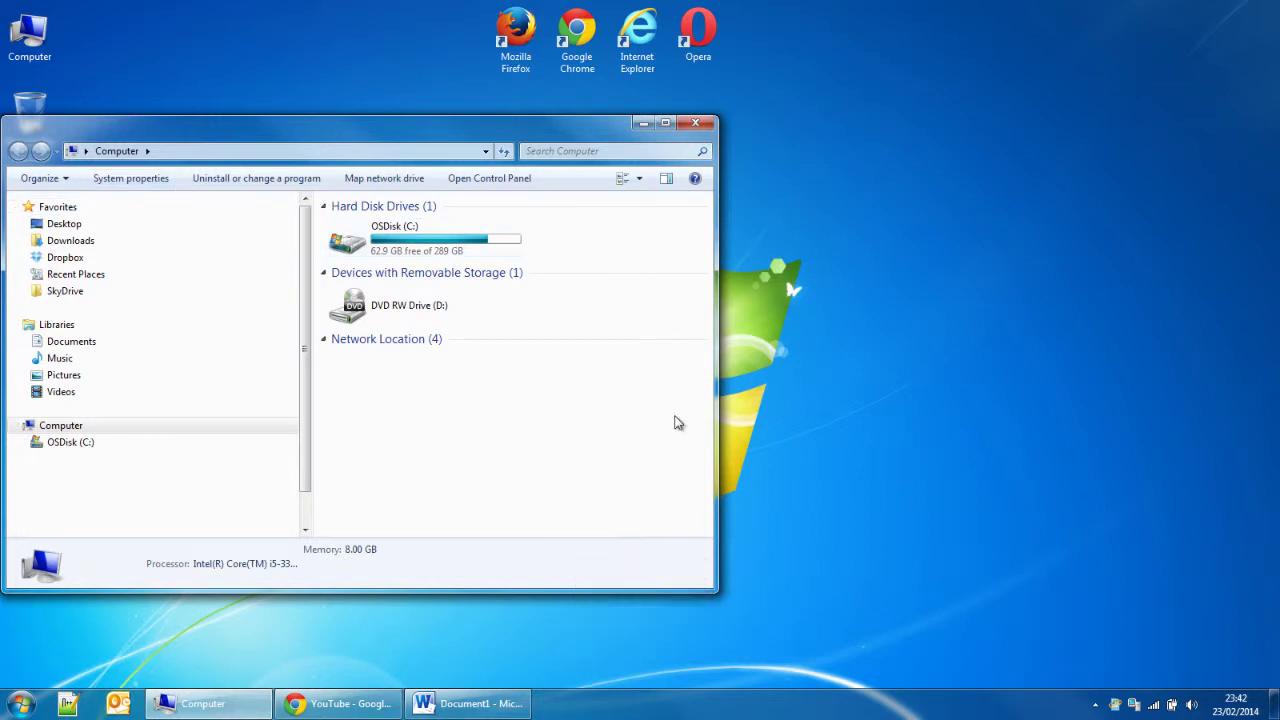
# Step: Snap the Computer window to the left half of the screen, and move it to the right half
pyautogui.press('super+Left')
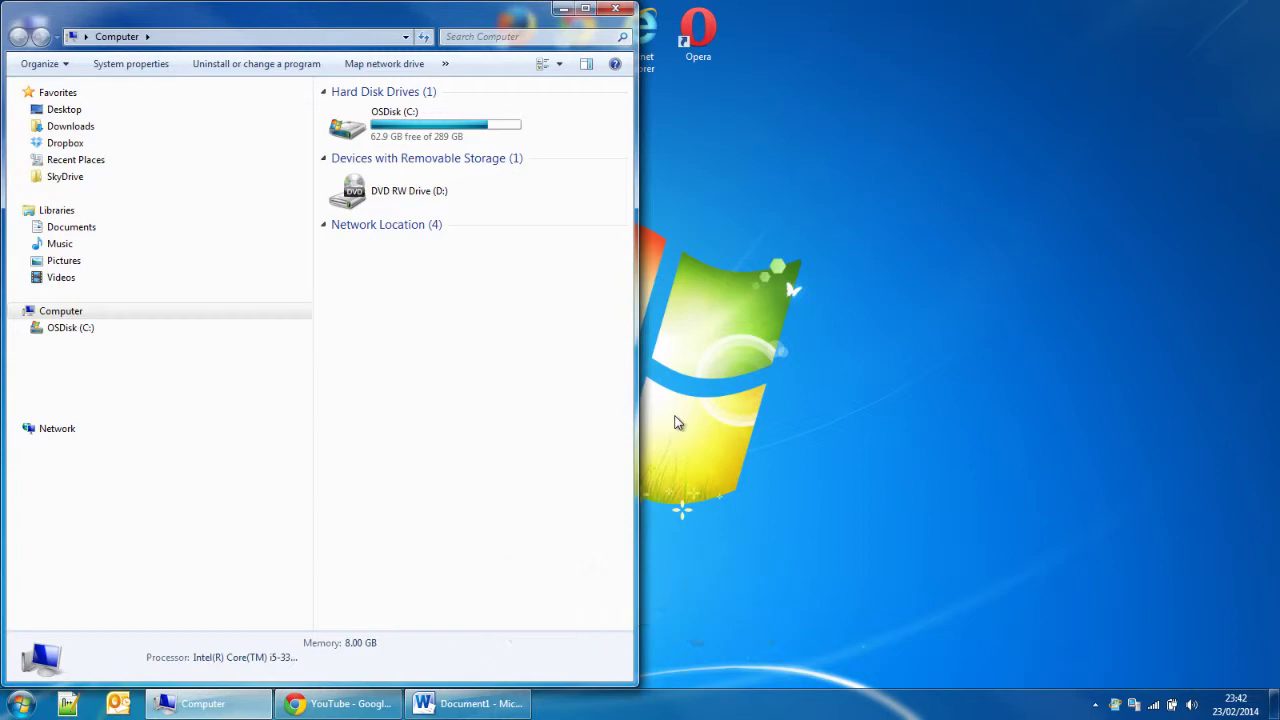
pyautogui.press('super+Right')
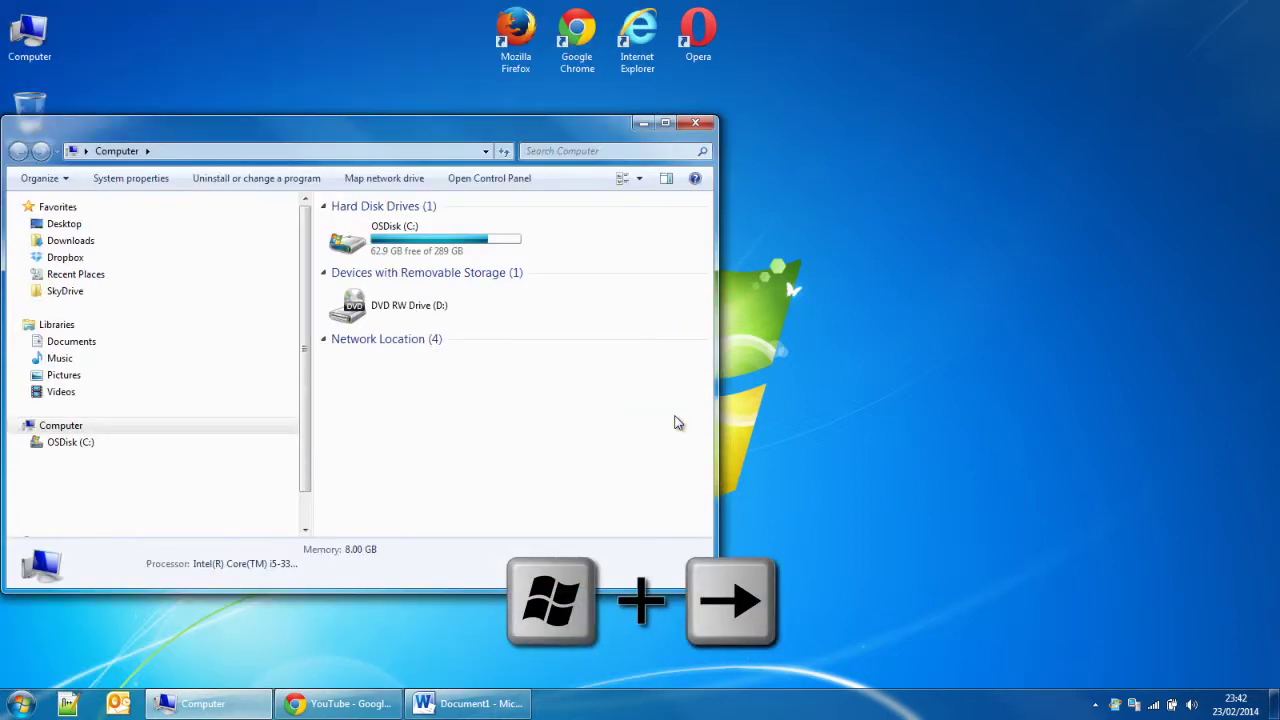
pyautogui.press('super+Right')
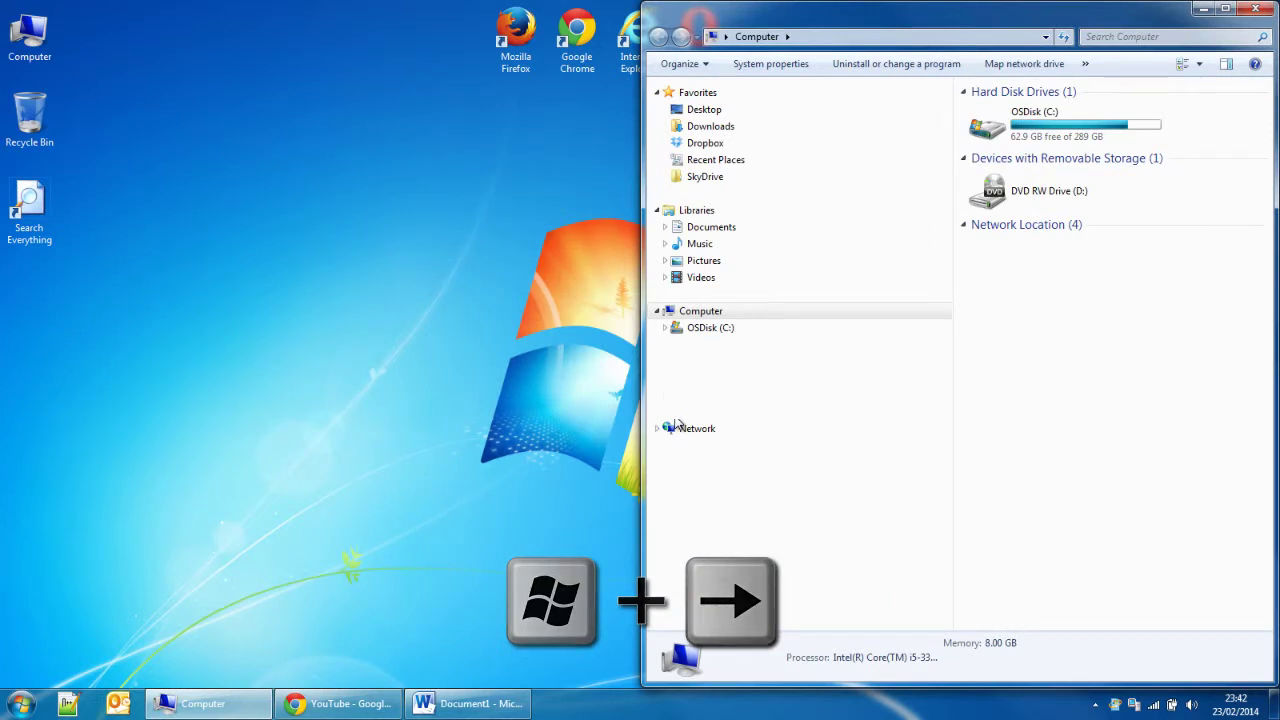
# Step: Maximize the Computer window, and shrink it back through its normal size until it is minimized
pyautogui.press('super+Up')
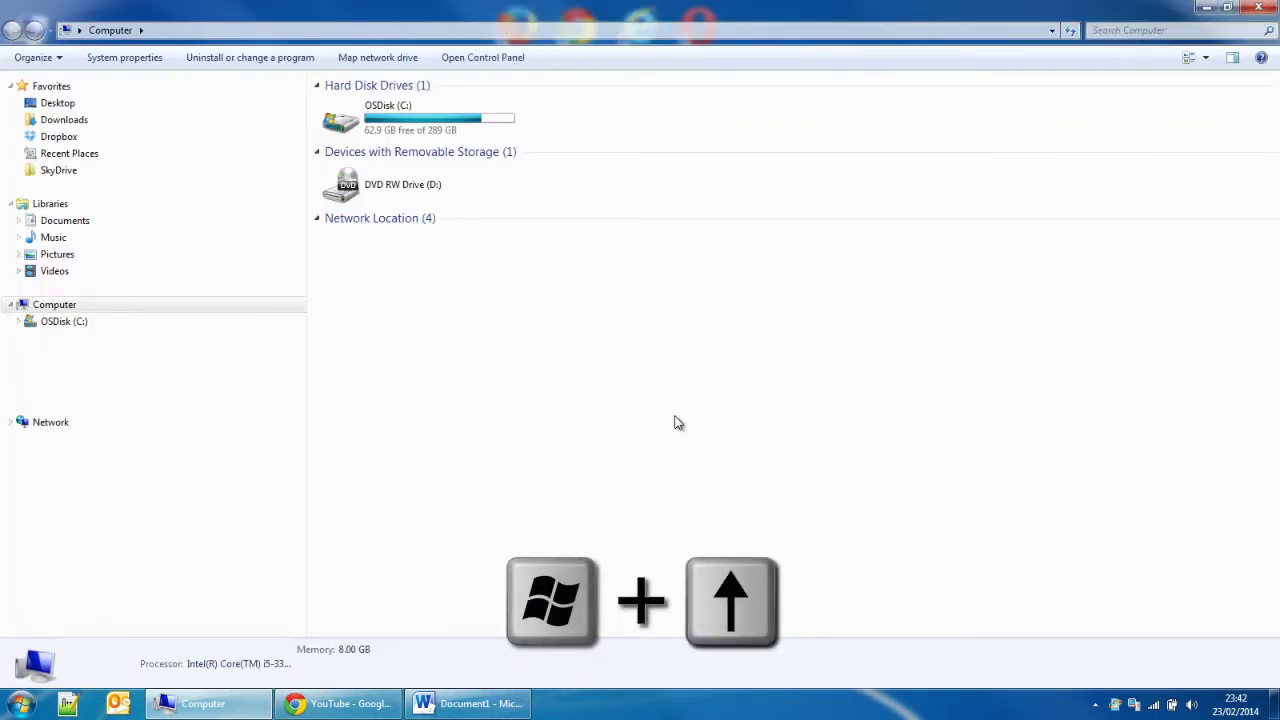
pyautogui.press('super+Down')
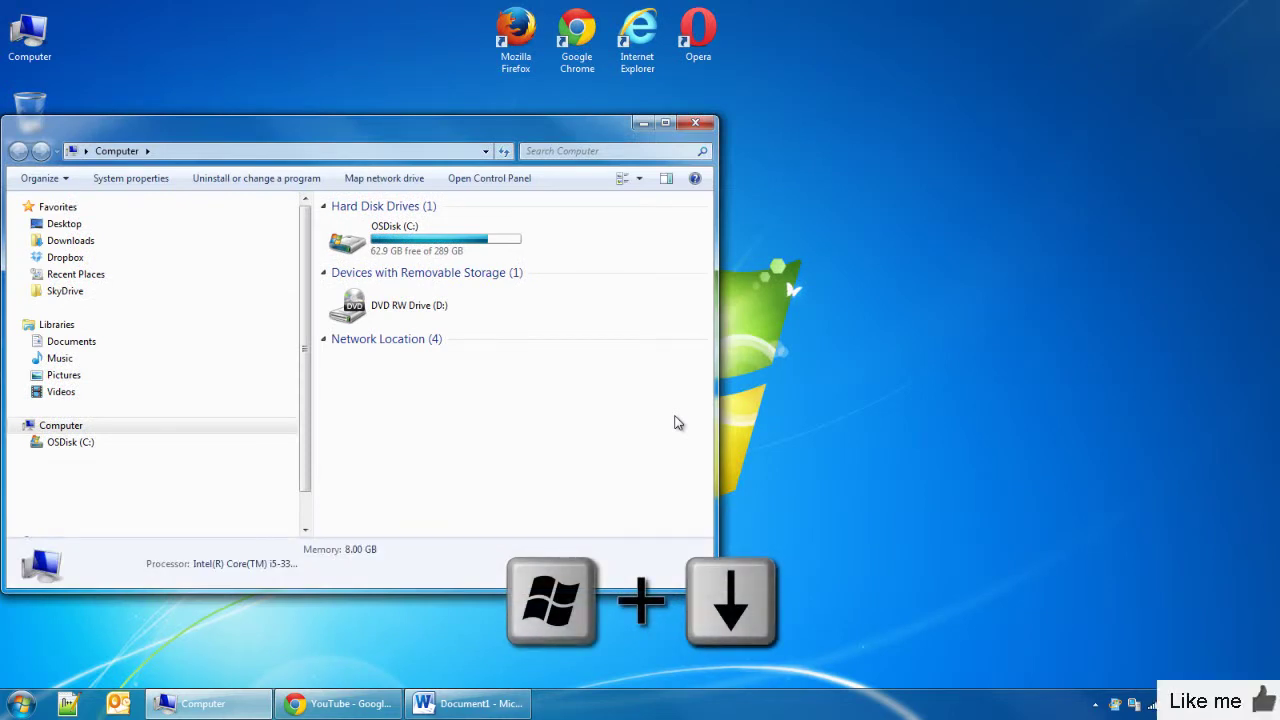
pyautogui.press('super+Down')
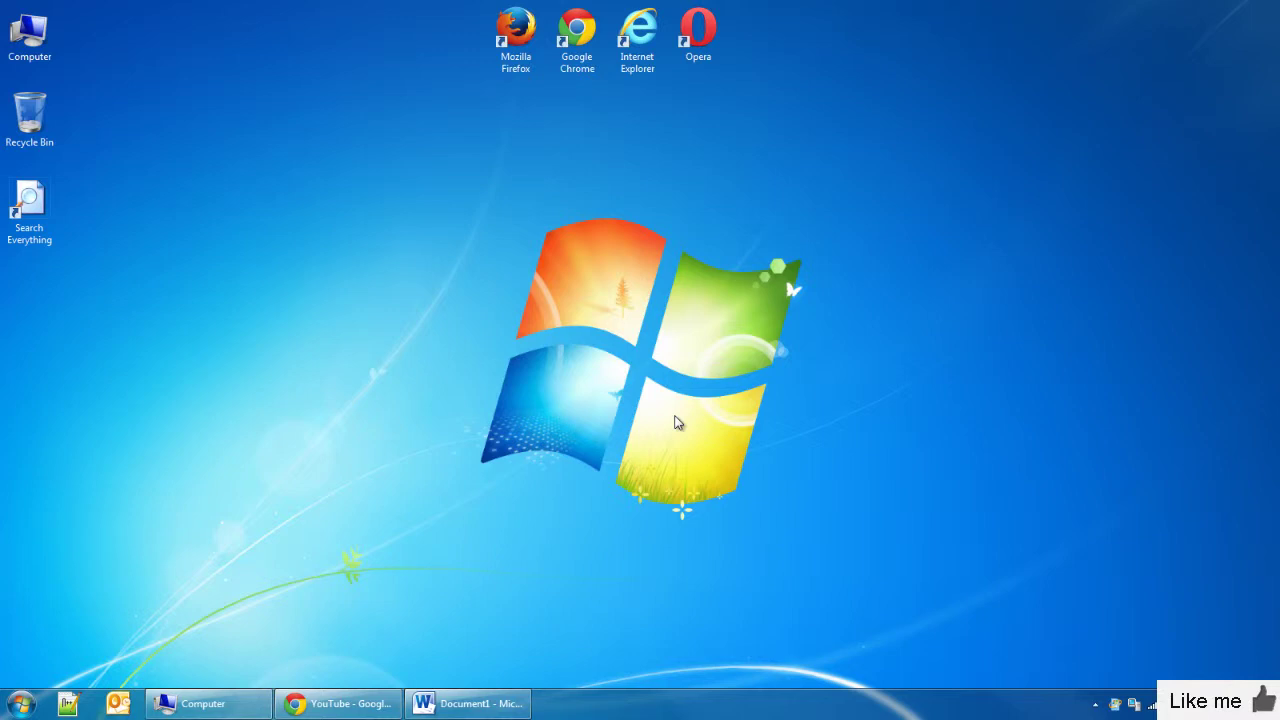
# Step: Arrange the Computer window on the left half of the screen and the Word document on the right half
pyautogui.click(189, 705)
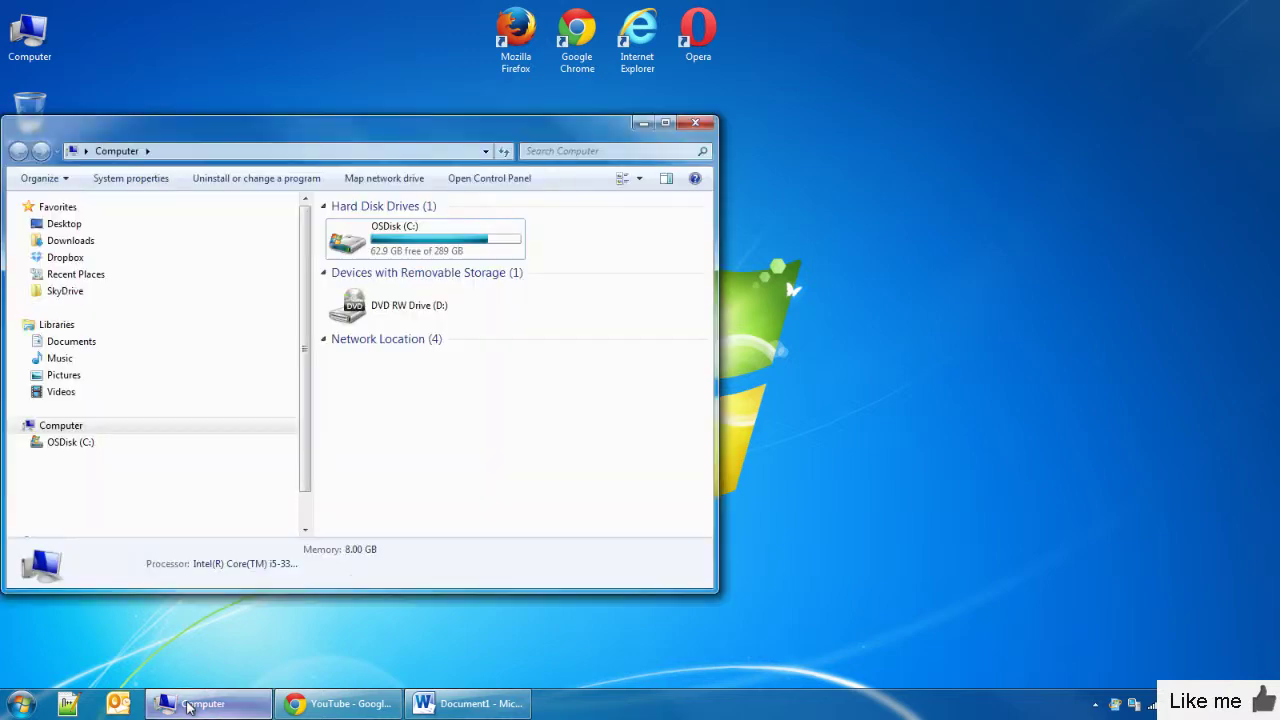
pyautogui.press('super+Left')
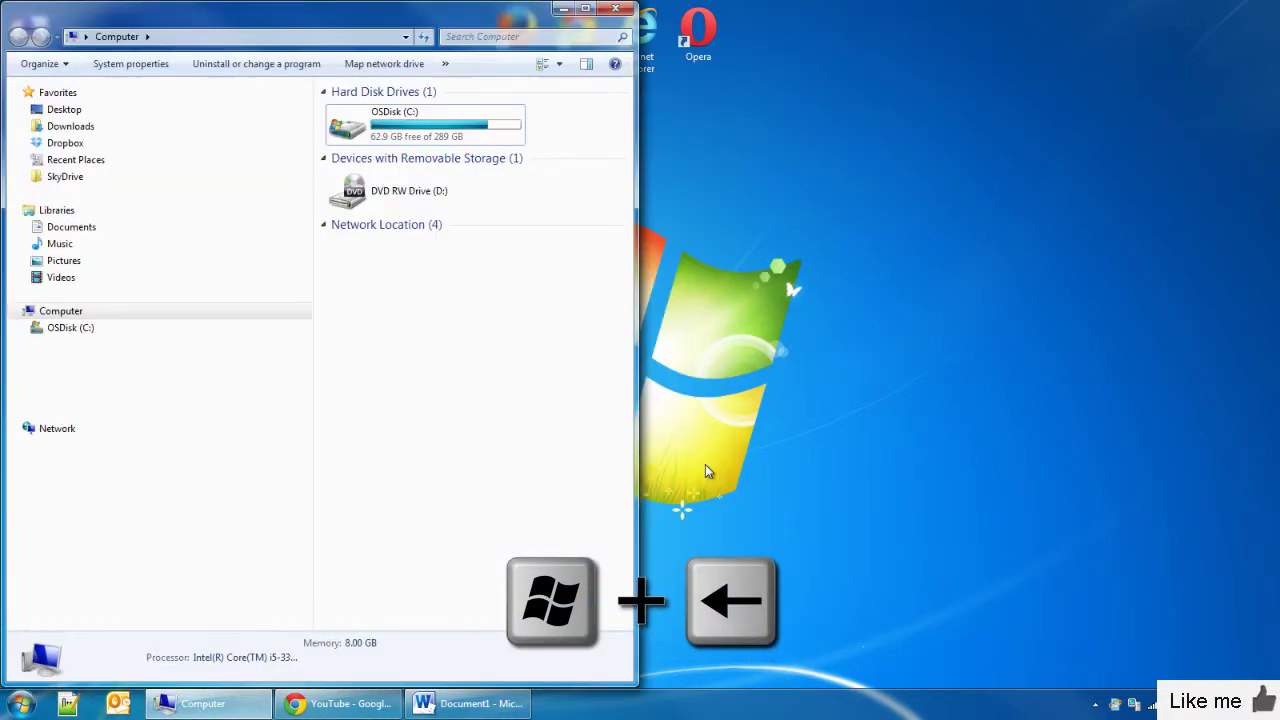
pyautogui.click(452, 708)
pyautogui.press('super+Right')
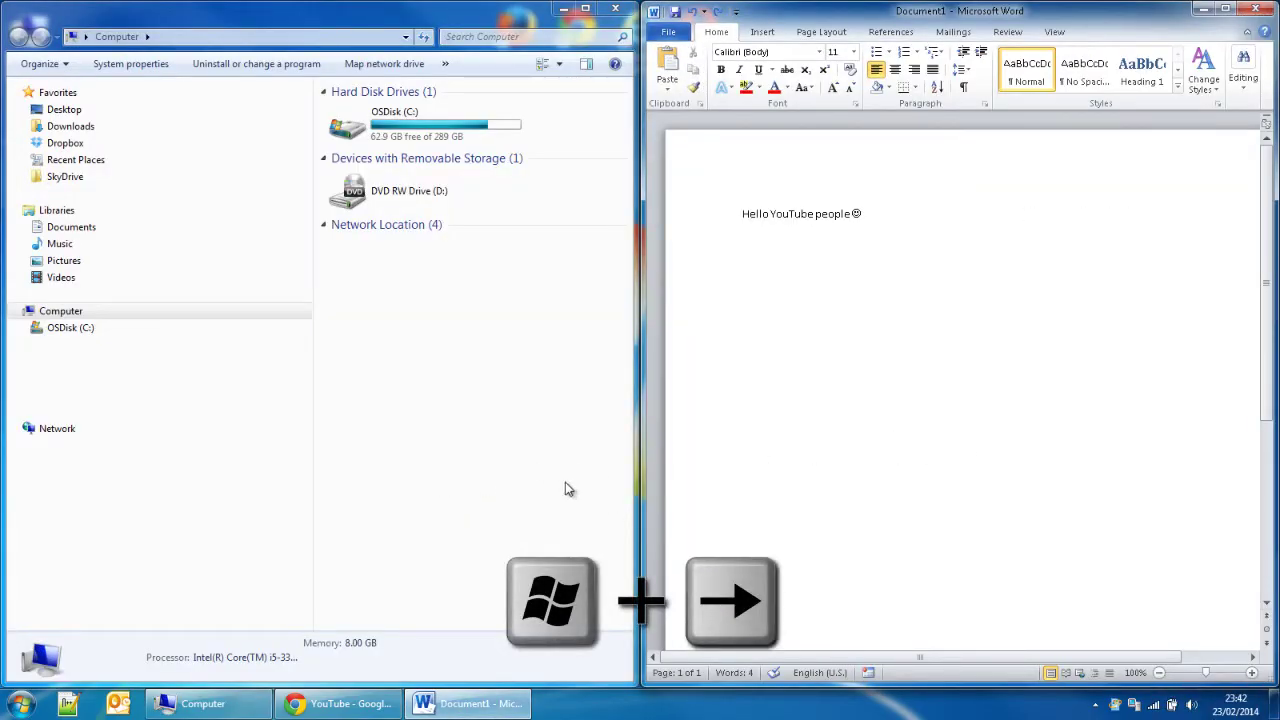
# Step: Minimize all windows to show the desktop, and open the Run dialog and close it without running anything
pyautogui.press('super+d')
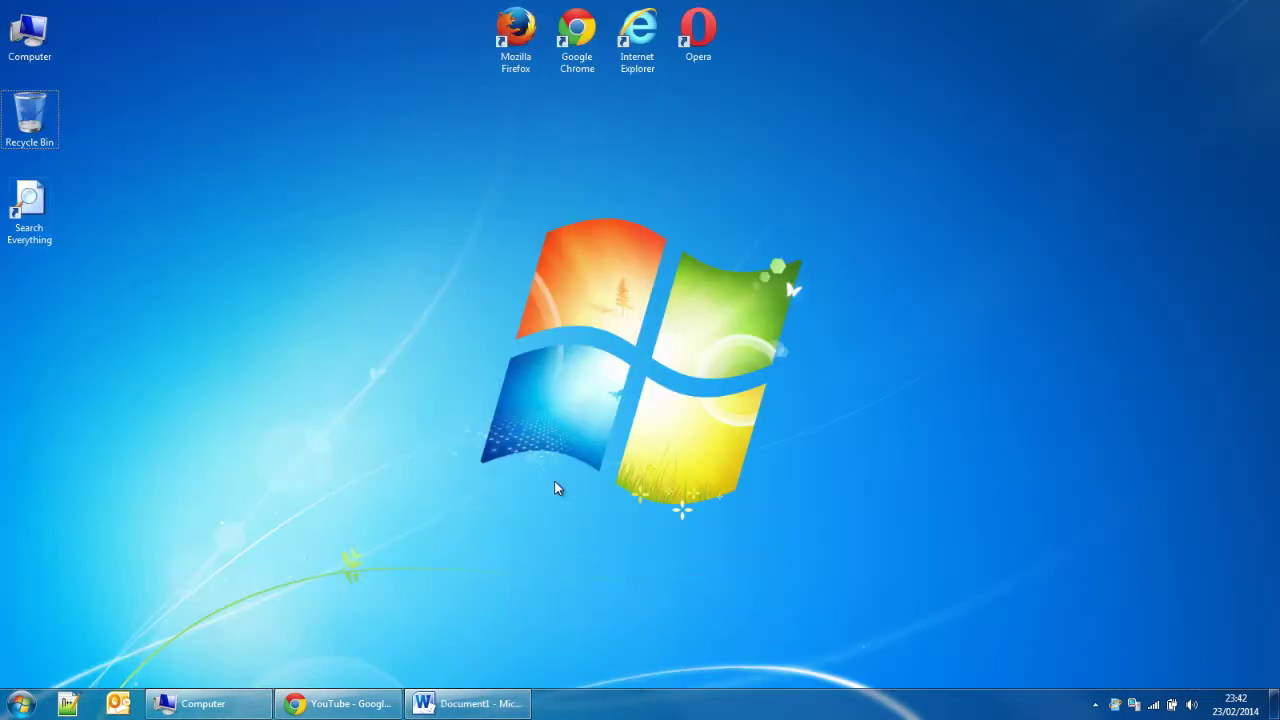
pyautogui.press('super+r')
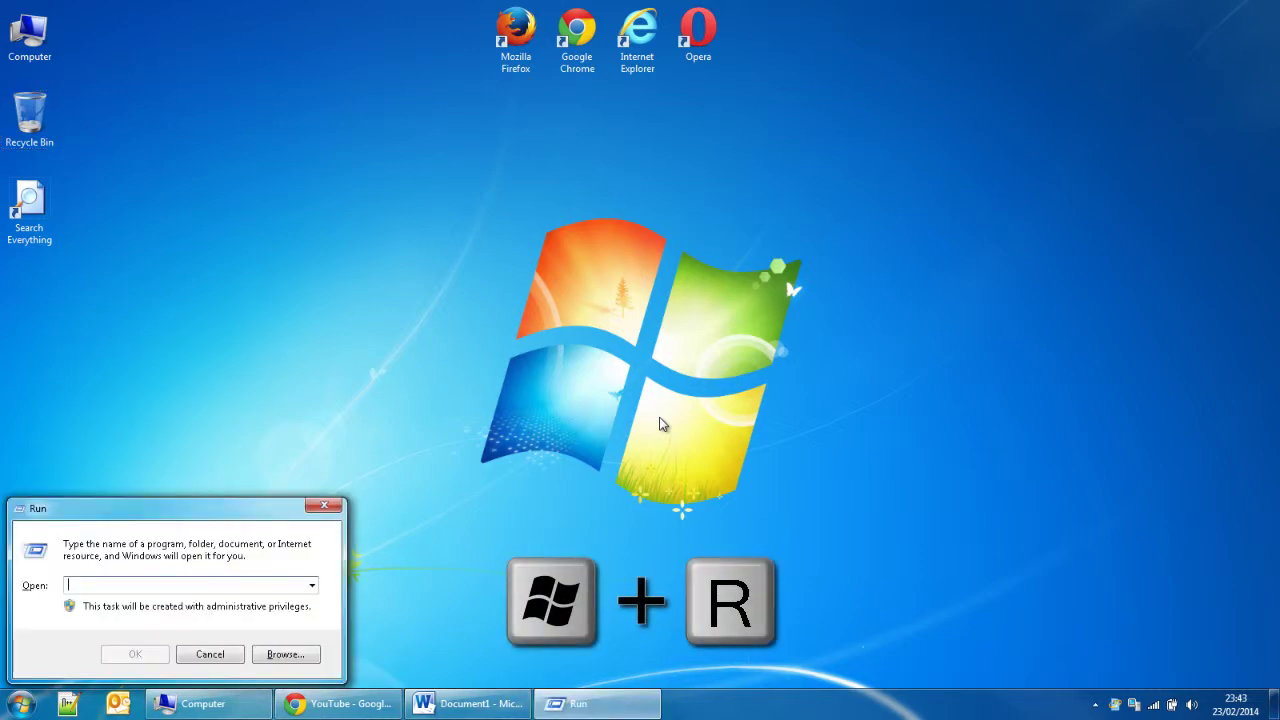
pyautogui.click(312, 508)
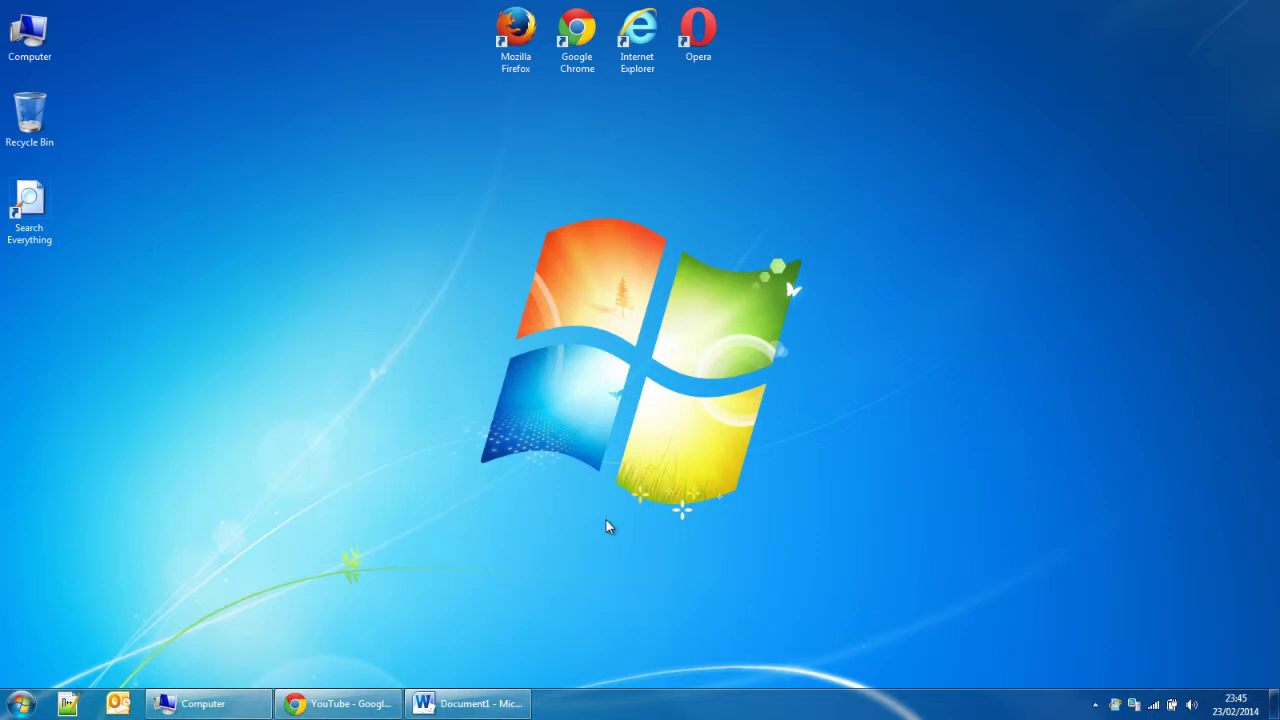
# Step: Browse the projector display modes, including Duplicate and Projector only, and apply Extend
pyautogui.press('super+p')
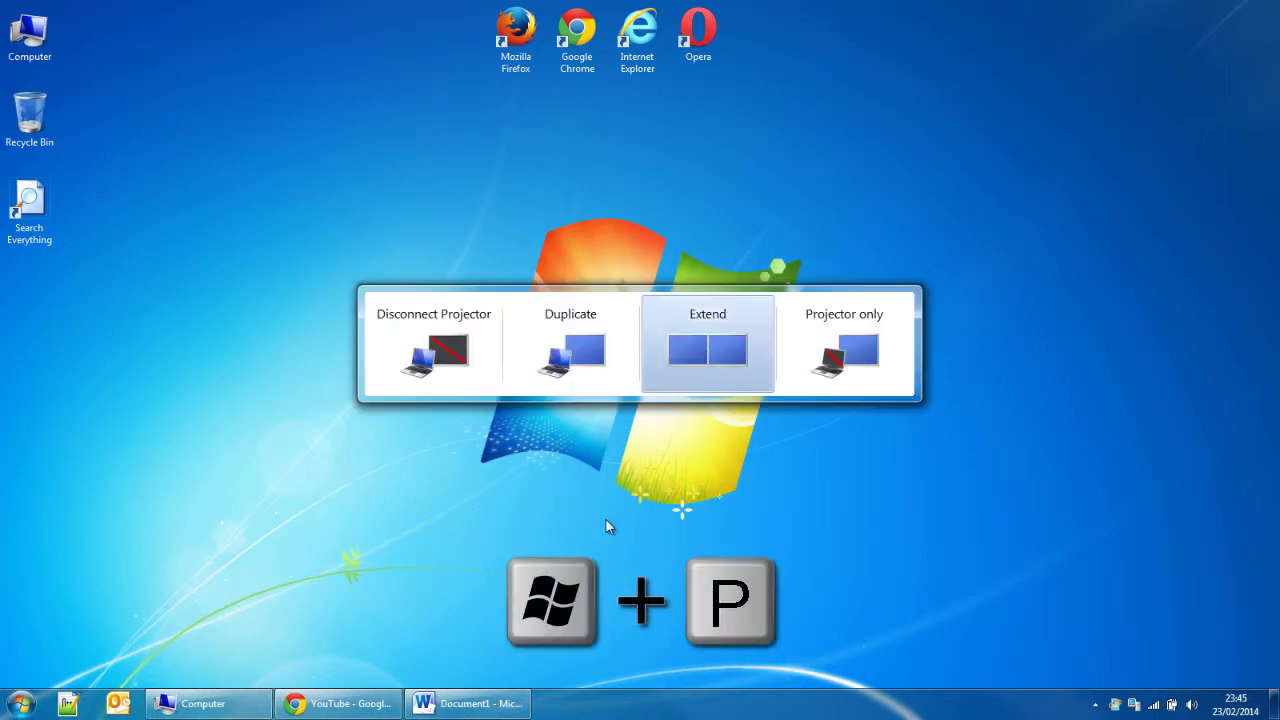
pyautogui.press('super+p')
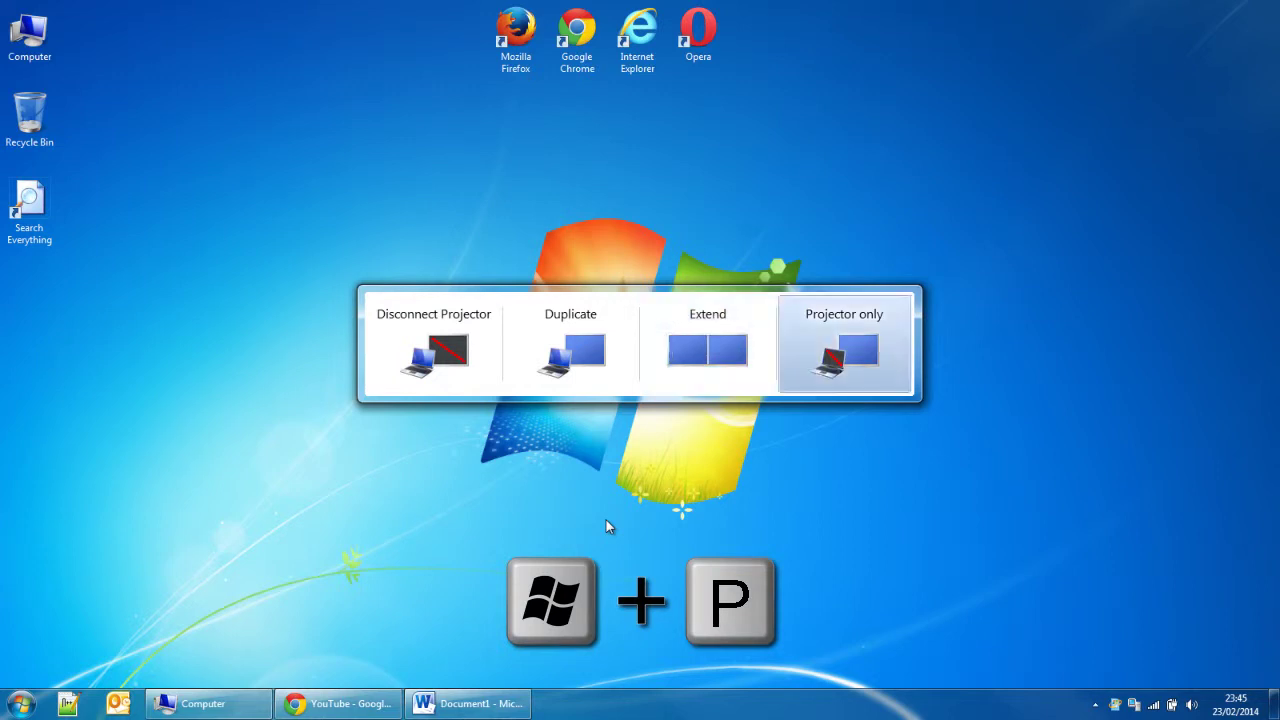
pyautogui.press('Left')
pyautogui.press('Left')
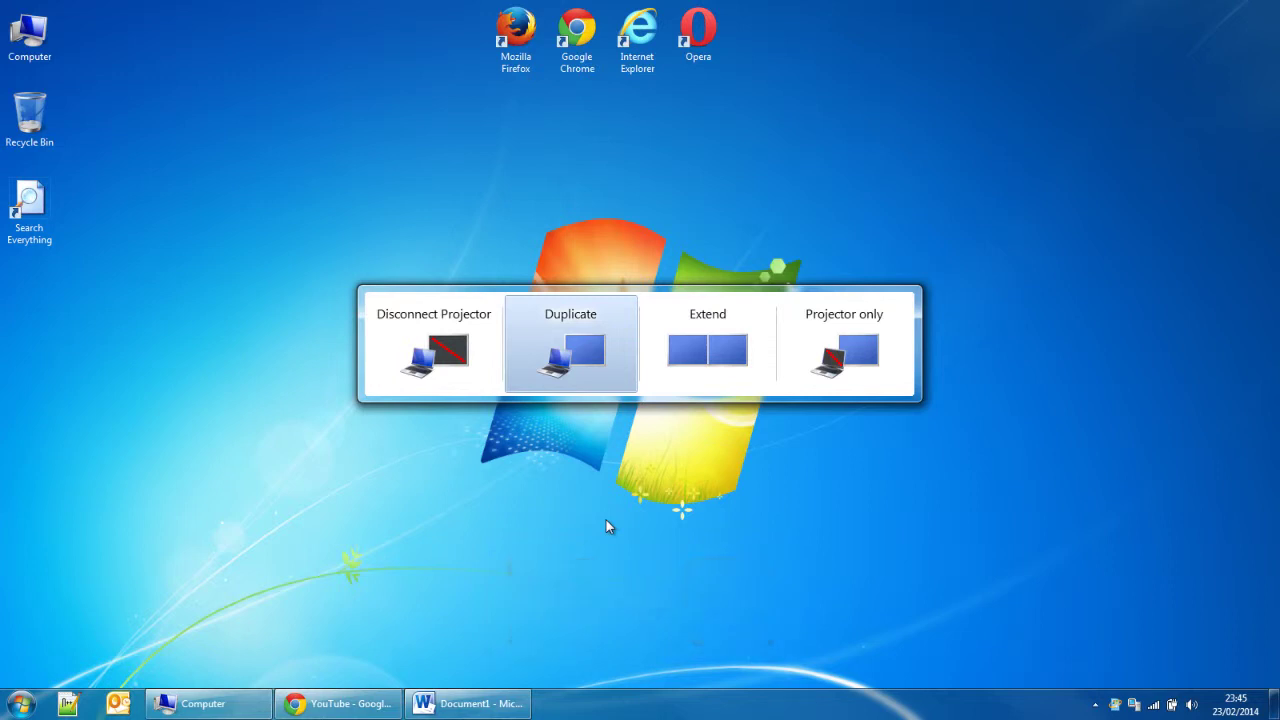
pyautogui.press('Right')
pyautogui.press('Right')
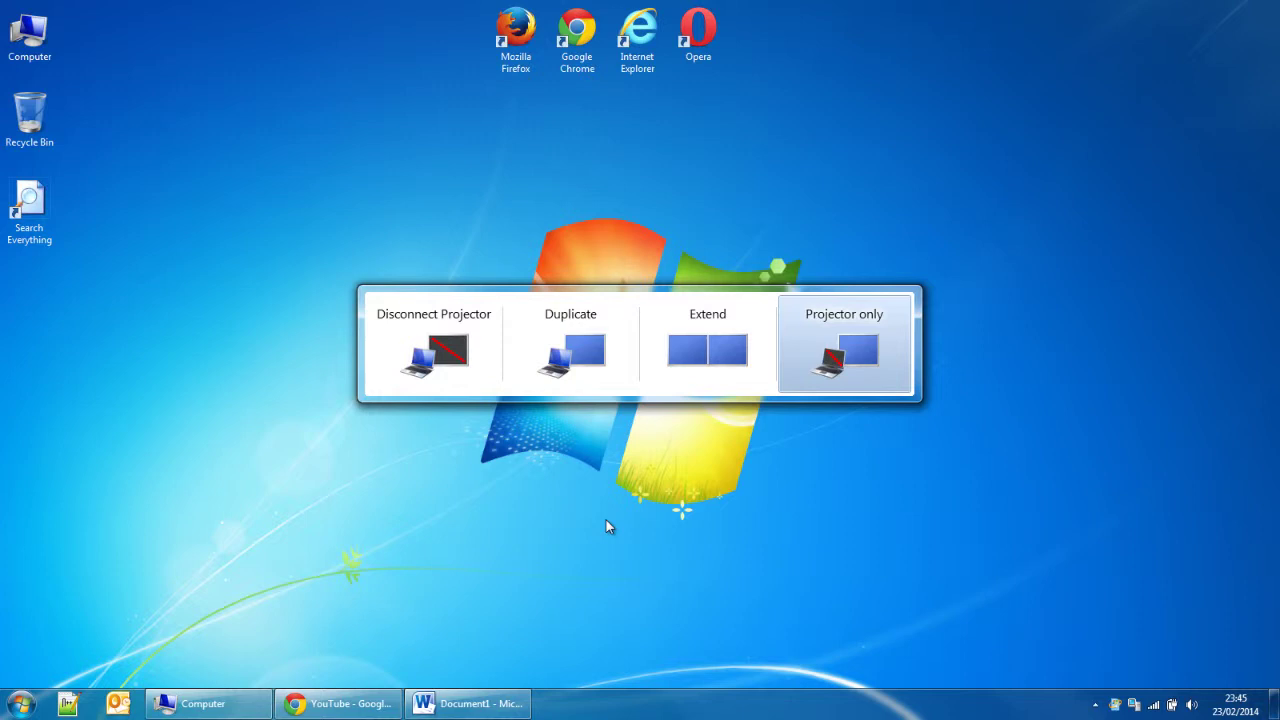
pyautogui.press('Left')
pyautogui.press('Return')
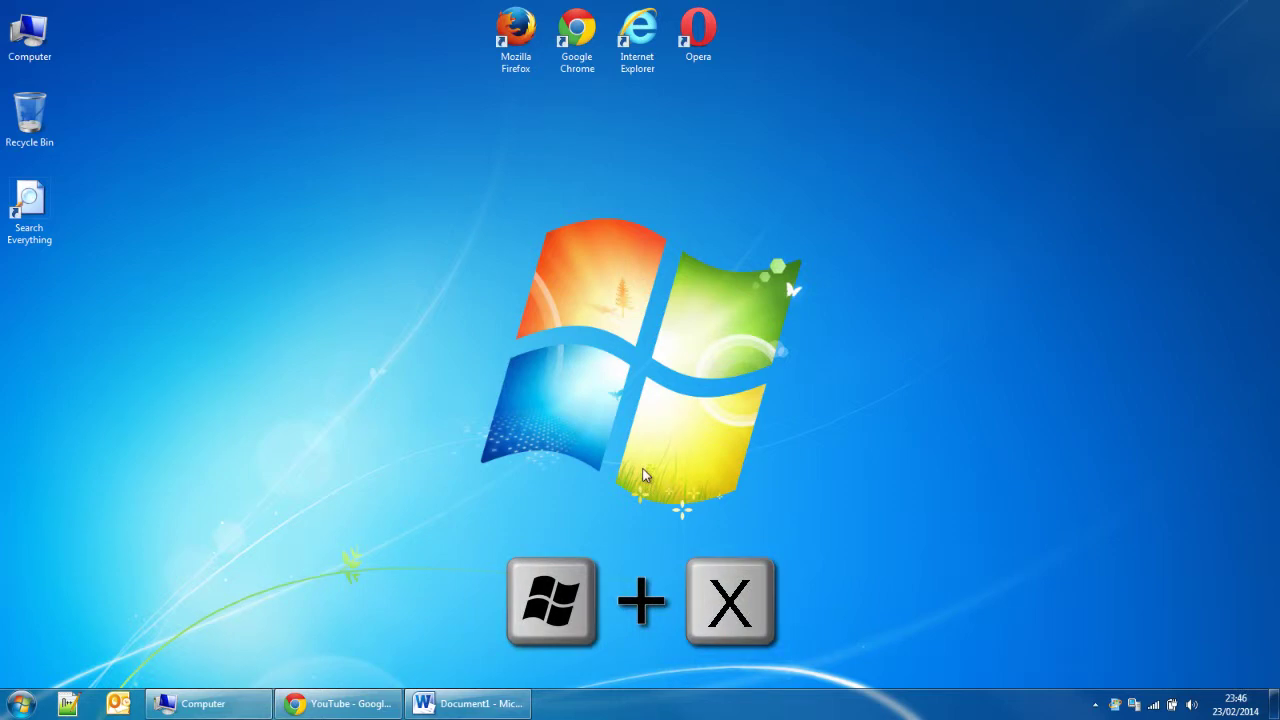
# Step: Open the Windows Mobility Center, try the display brightness slider at its maximum, and close the window
pyautogui.press('super+x')
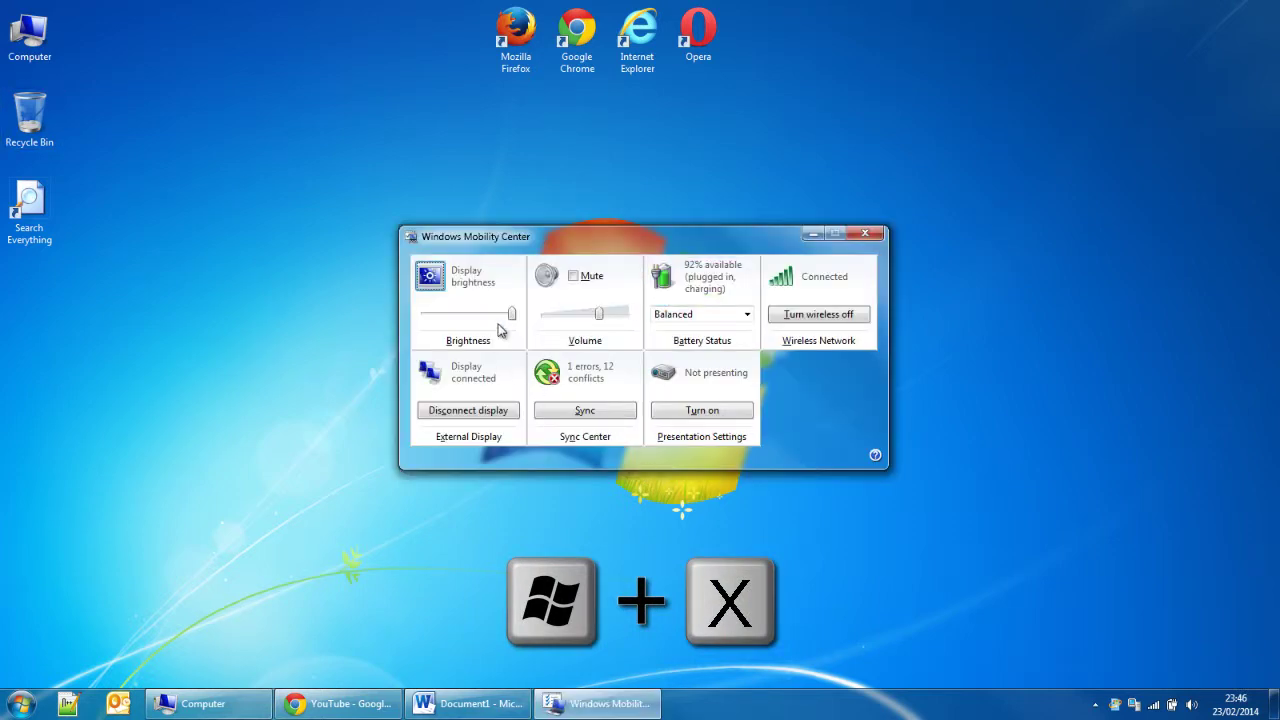
pyautogui.moveTo(513, 314)
pyautogui.mouseDown()
pyautogui.moveTo(489, 317)
pyautogui.moveTo(528, 318)
pyautogui.mouseUp()
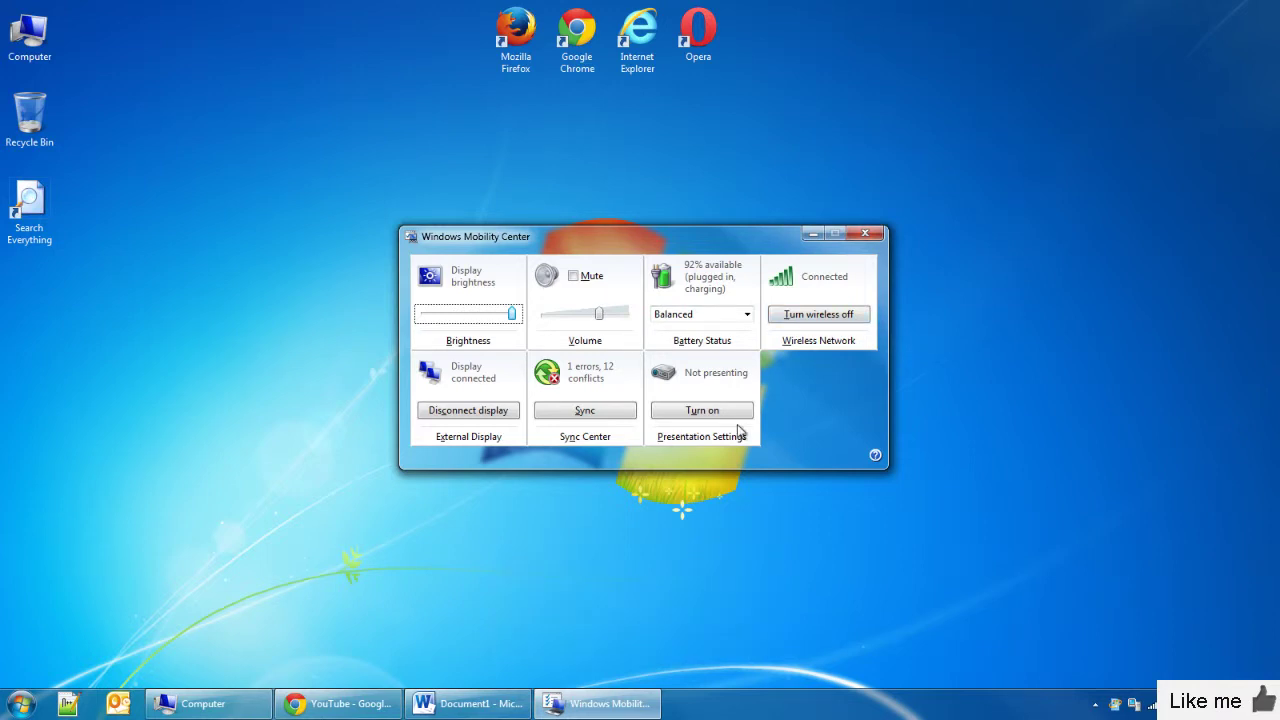
pyautogui.click(865, 234)
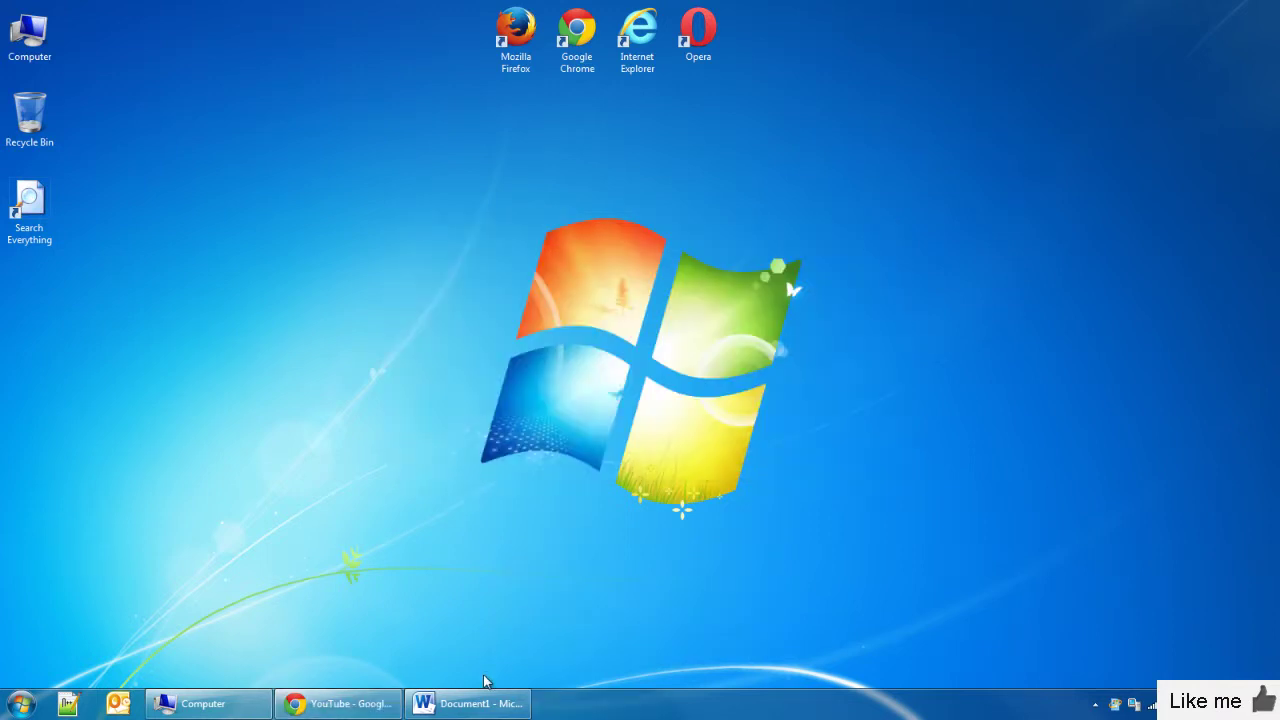
# Step: Restore the Word document, open and close a second blank Word document, and try to open another Chrome window
pyautogui.click(470, 704)
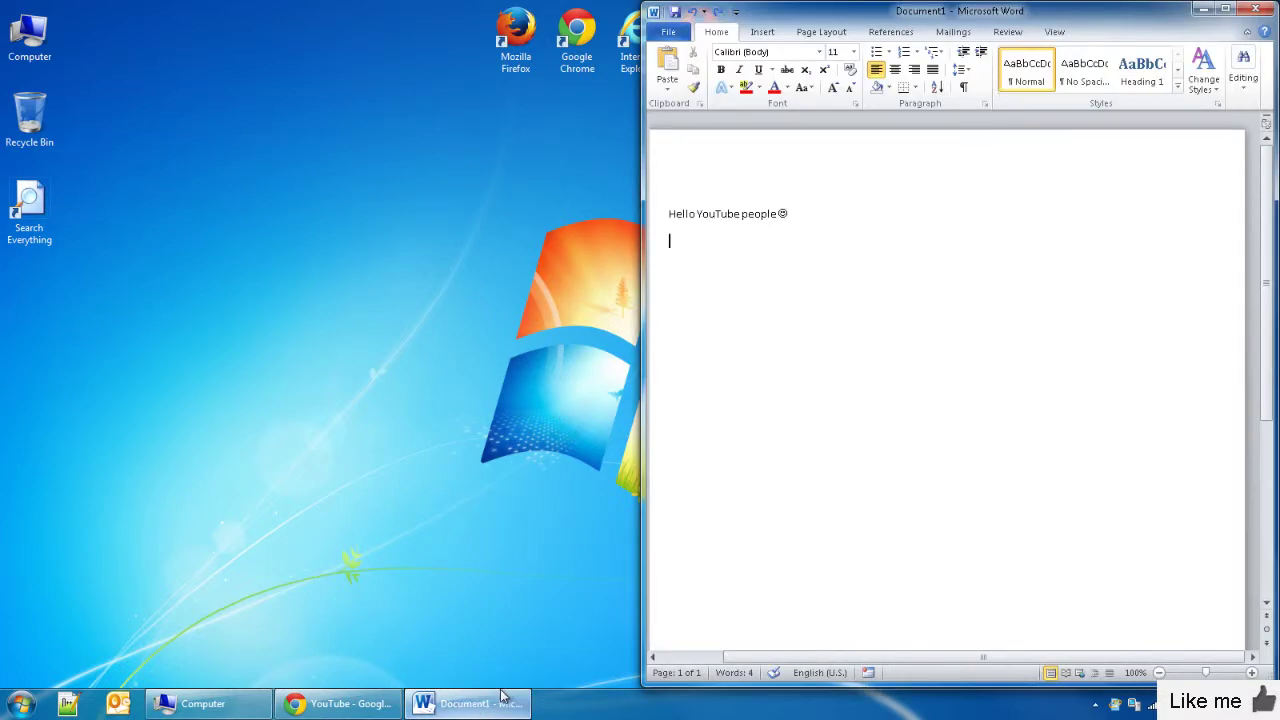
pyautogui.press('shift')
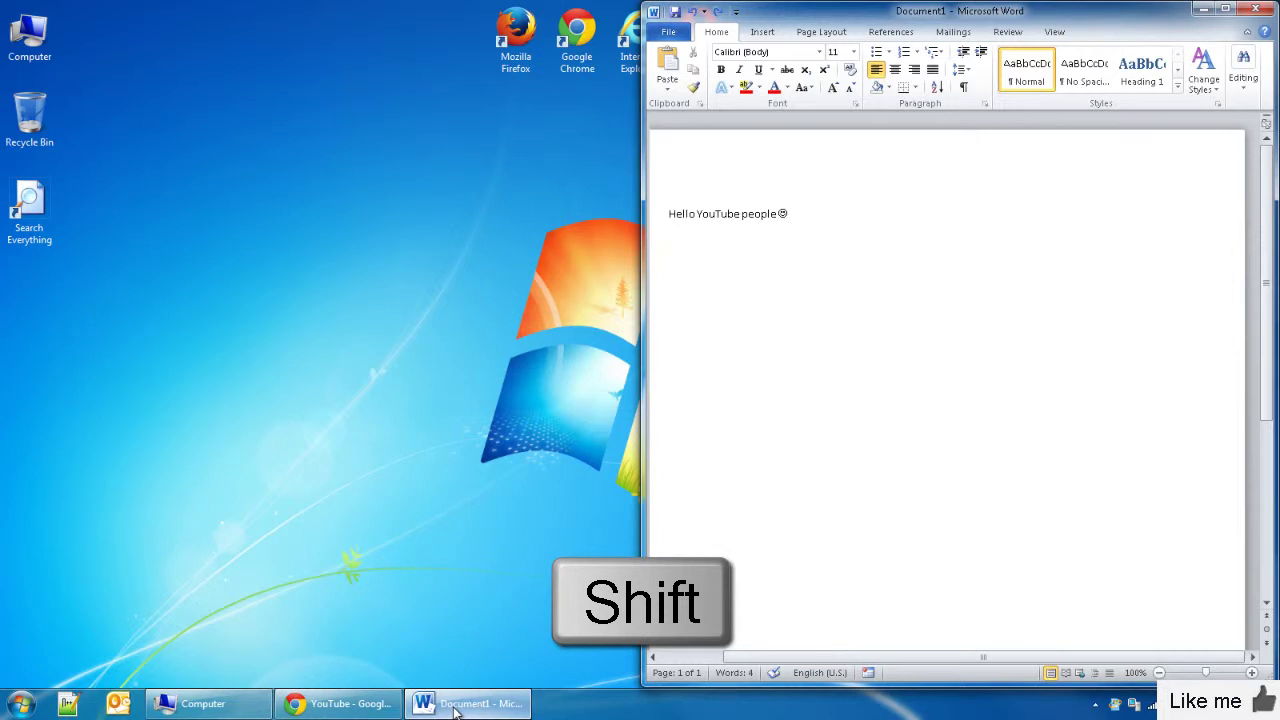
pyautogui.keyDown('shift'); pyautogui.click(455, 710); pyautogui.keyUp('shift')
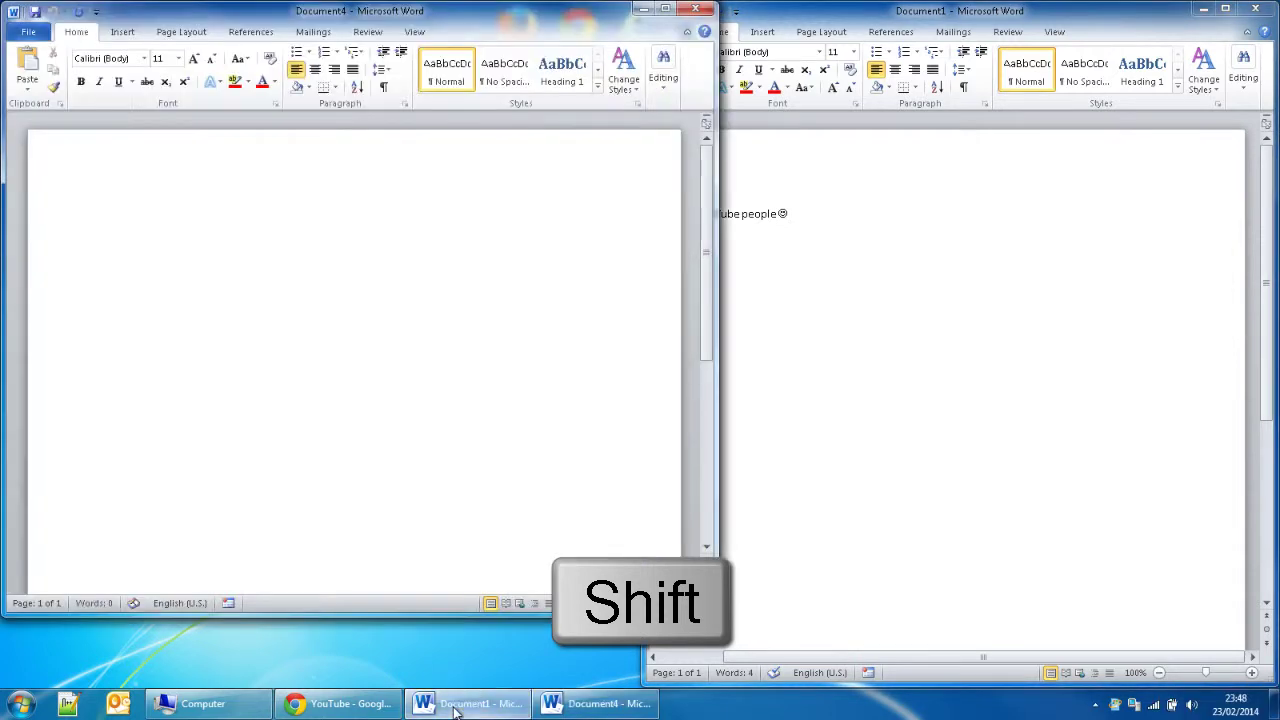
pyautogui.click(695, 9)
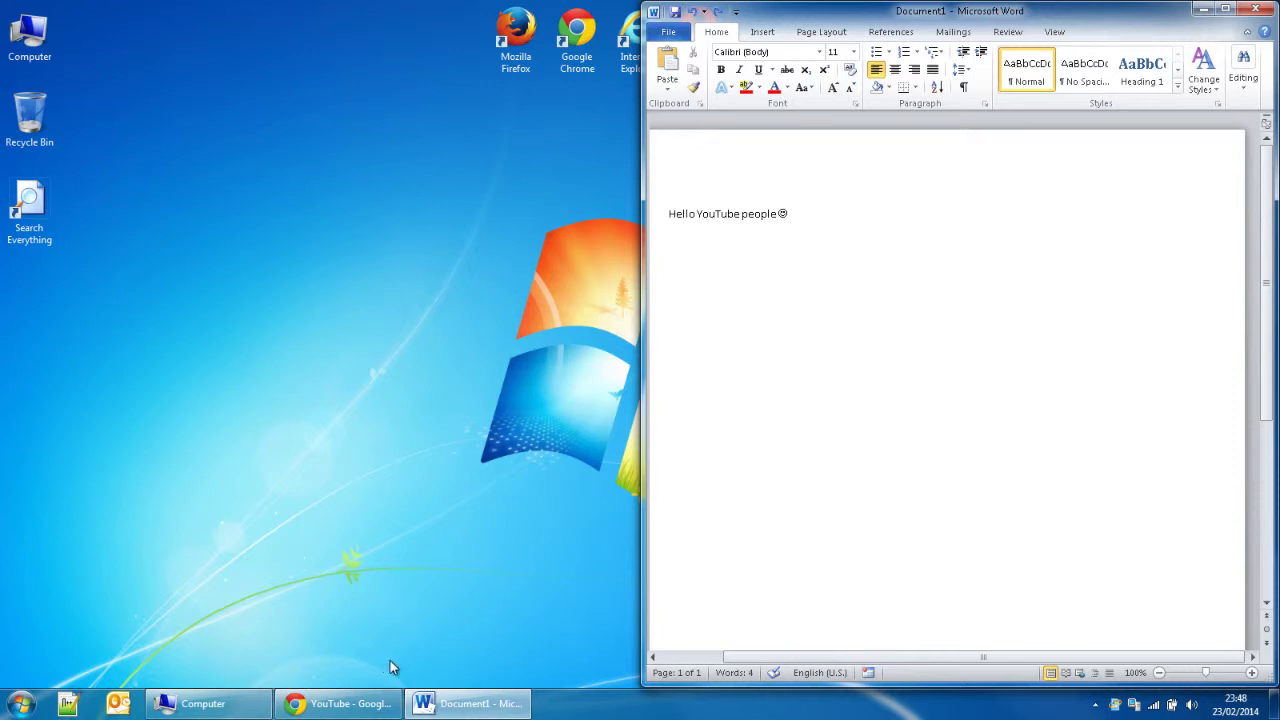
pyautogui.middleClick(342, 705)
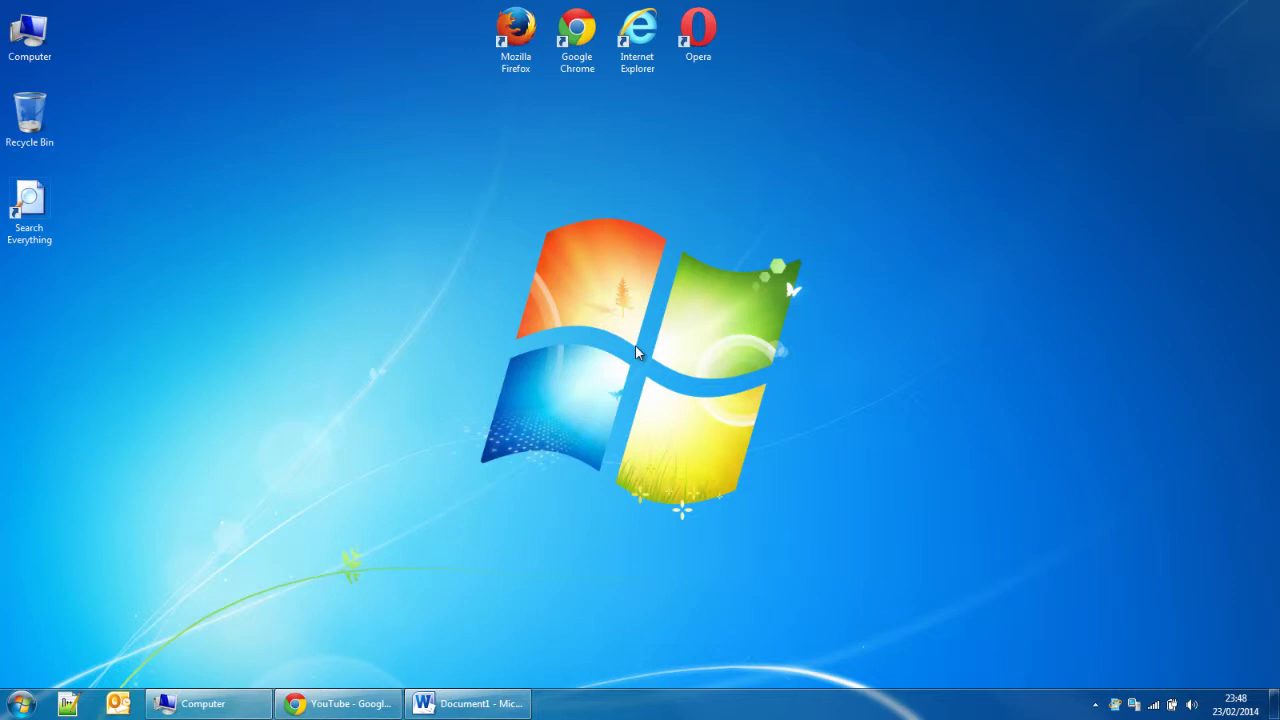
# Step: Capture the whole empty desktop, paste the screenshot below the greeting in the Word document, and delete it
pyautogui.press('Print')
pyautogui.click(466, 704)
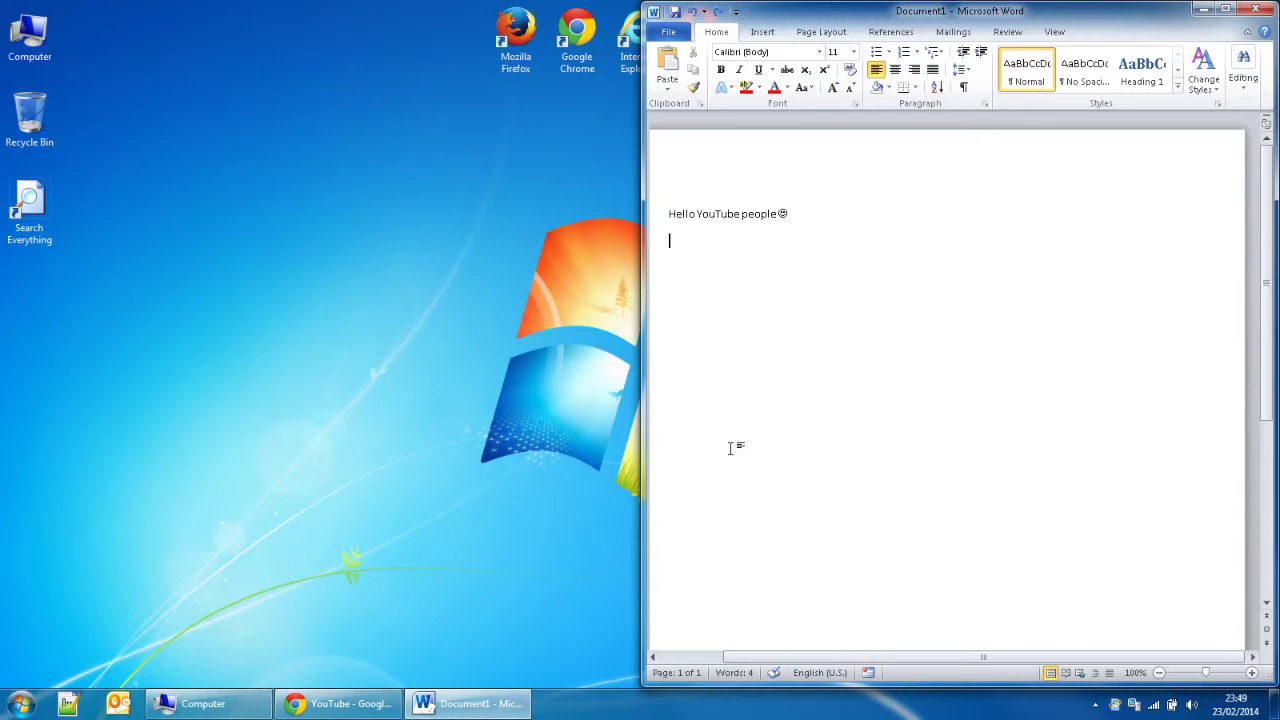
pyautogui.hotkey('ctrl', 'v')
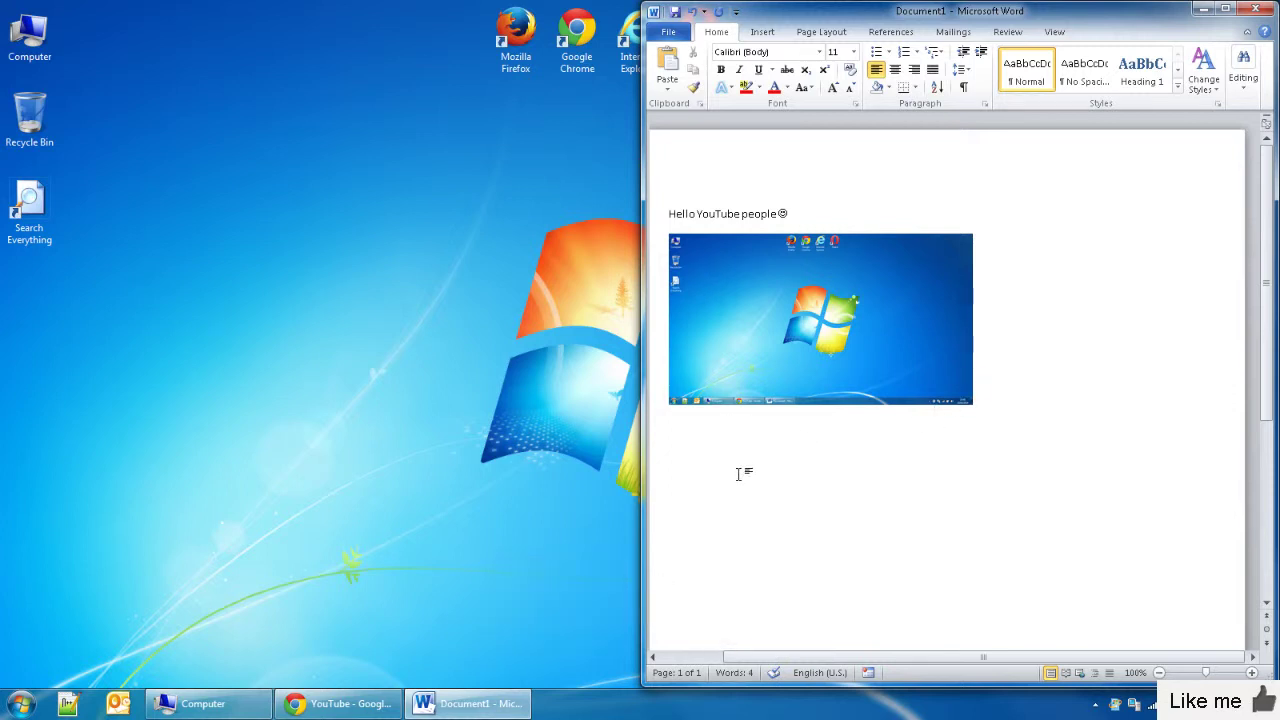
pyautogui.click(765, 385)
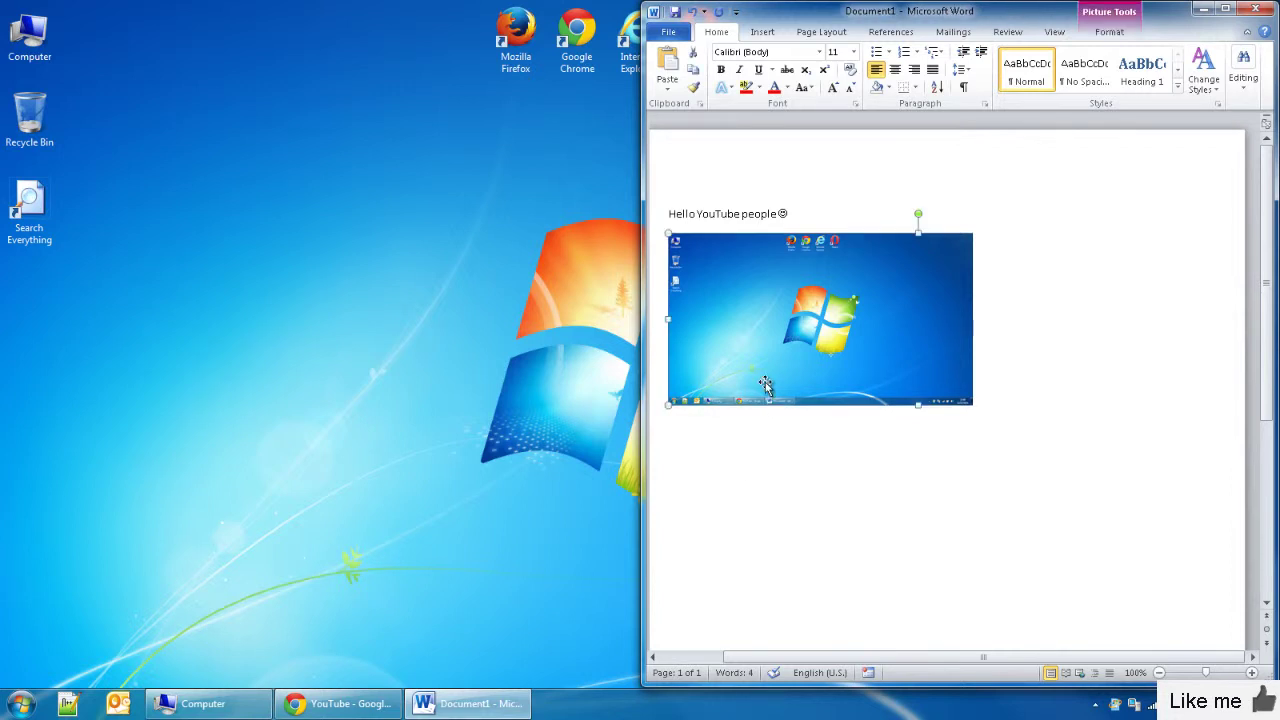
pyautogui.press('Delete')
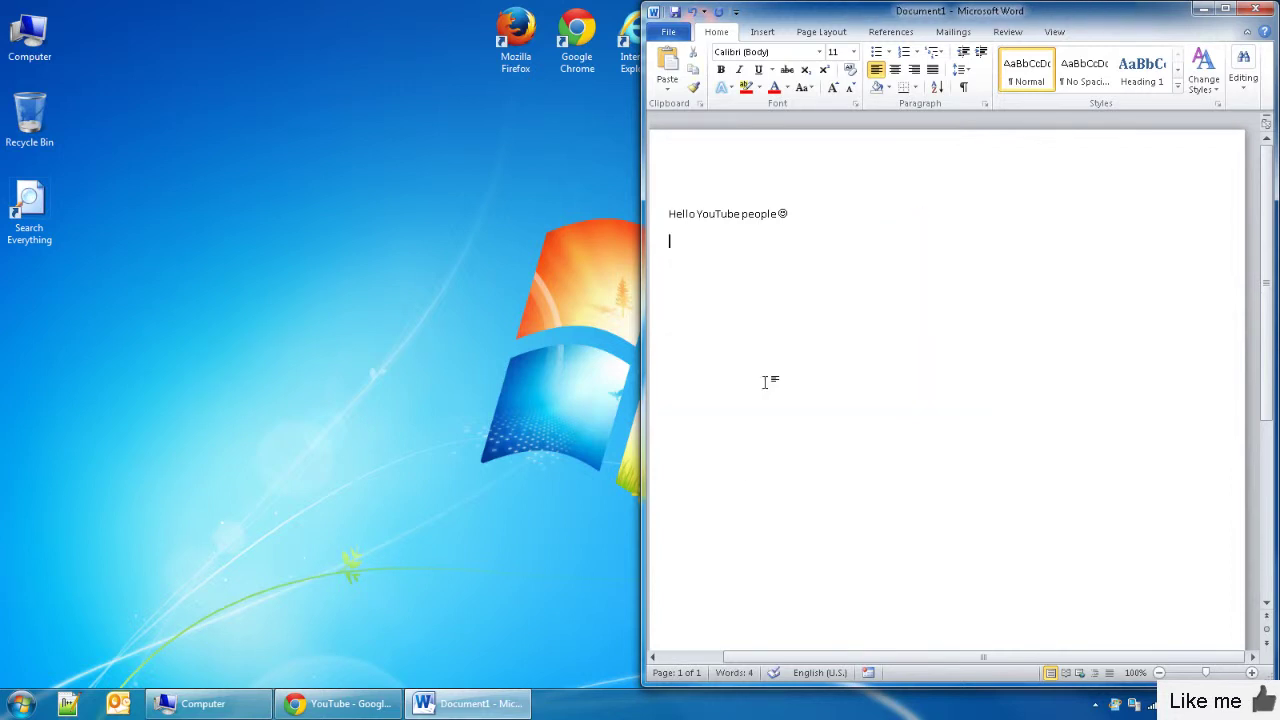
# Step: Capture the full screen with the Word window showing, paste the screenshot into the document, and delete it
pyautogui.press('Print')
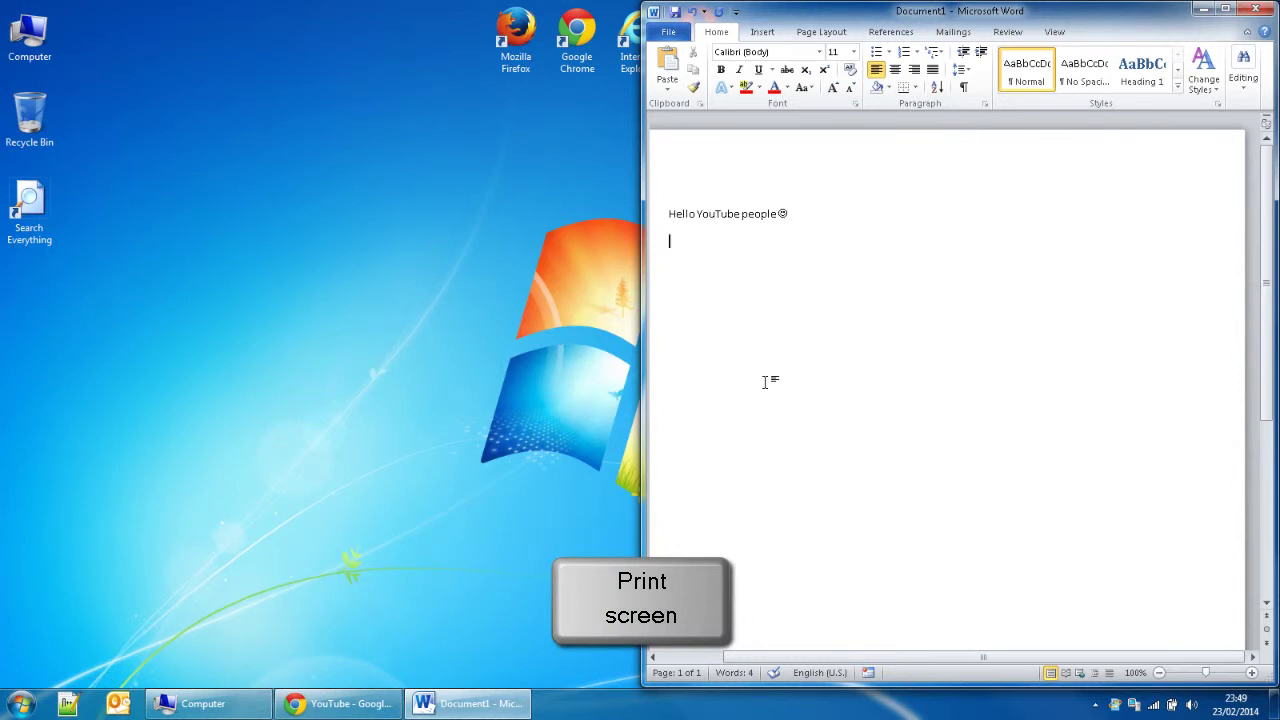
pyautogui.hotkey('ctrl', 'v')
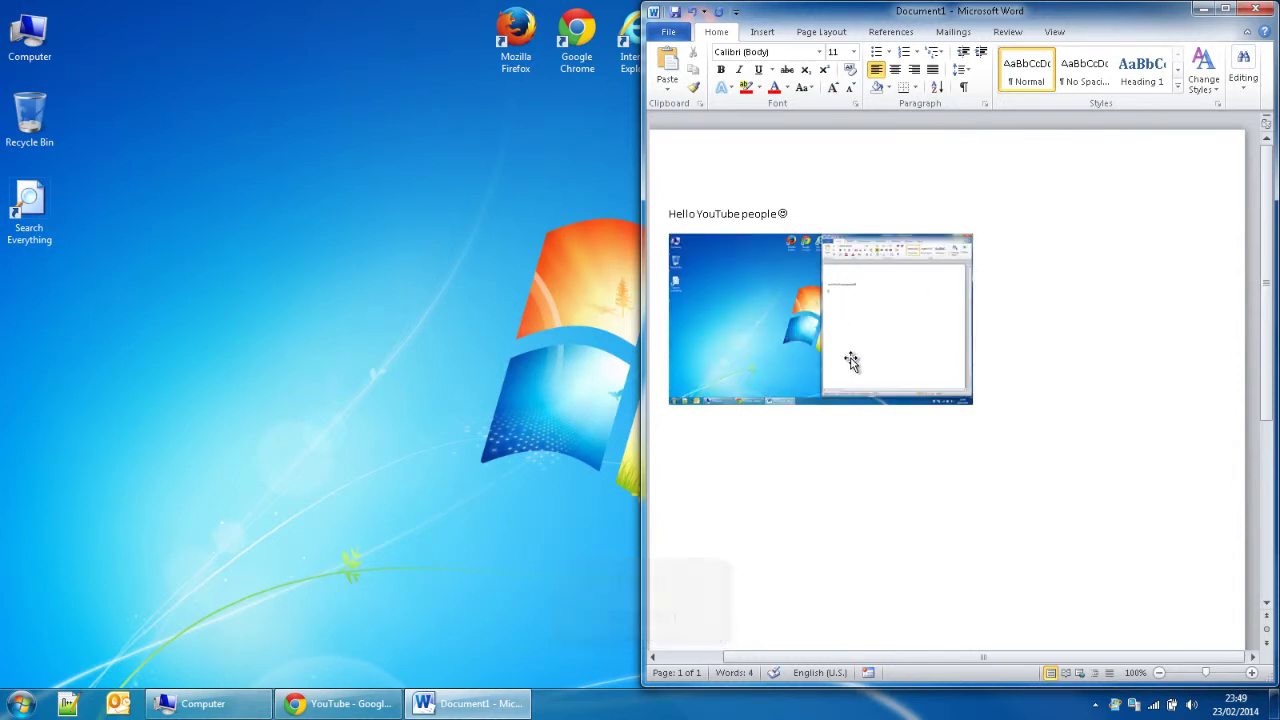
pyautogui.click(816, 395)
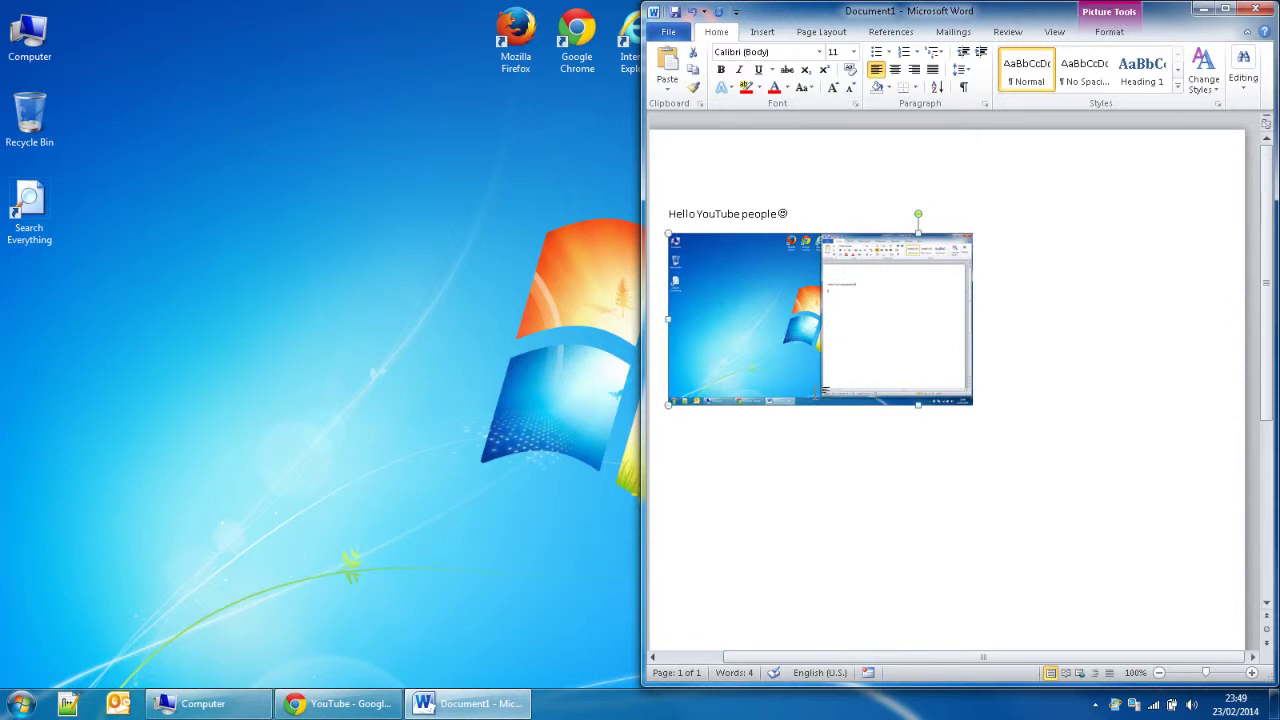
pyautogui.press('Delete')
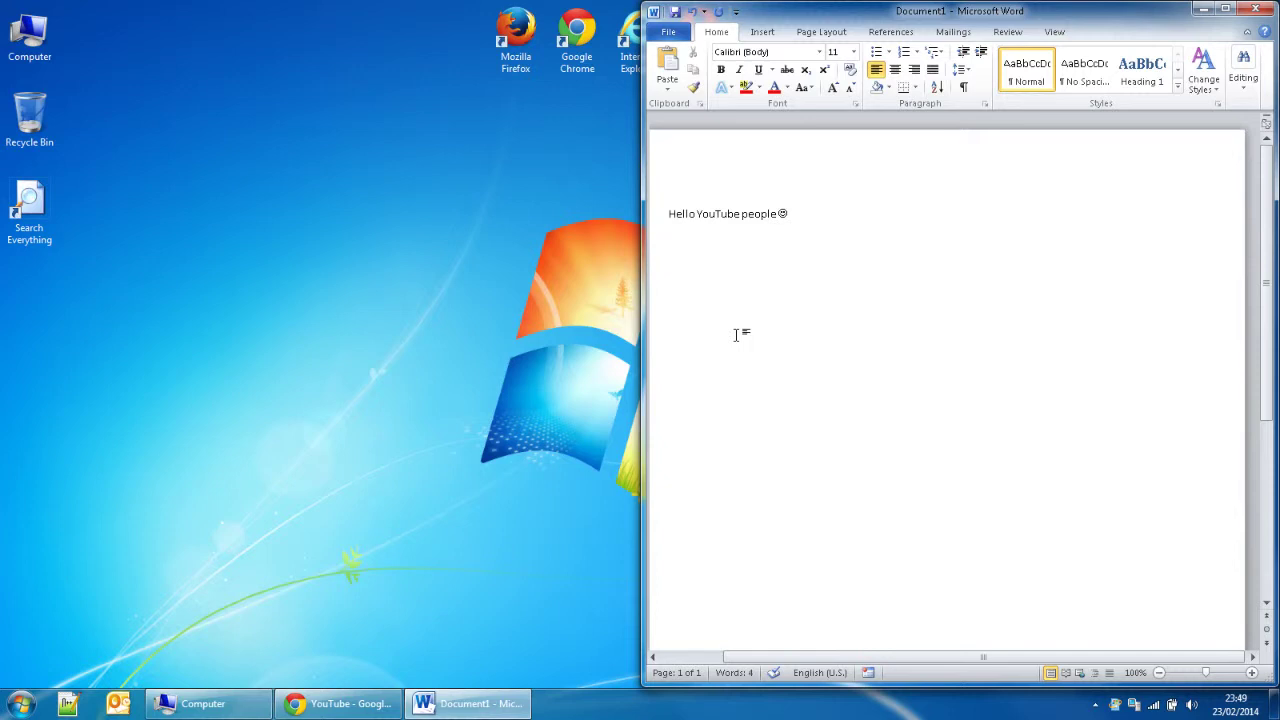
# Step: Capture only the active Word window, paste that screenshot into the document to review it, and delete the picture
pyautogui.press('alt+Print')
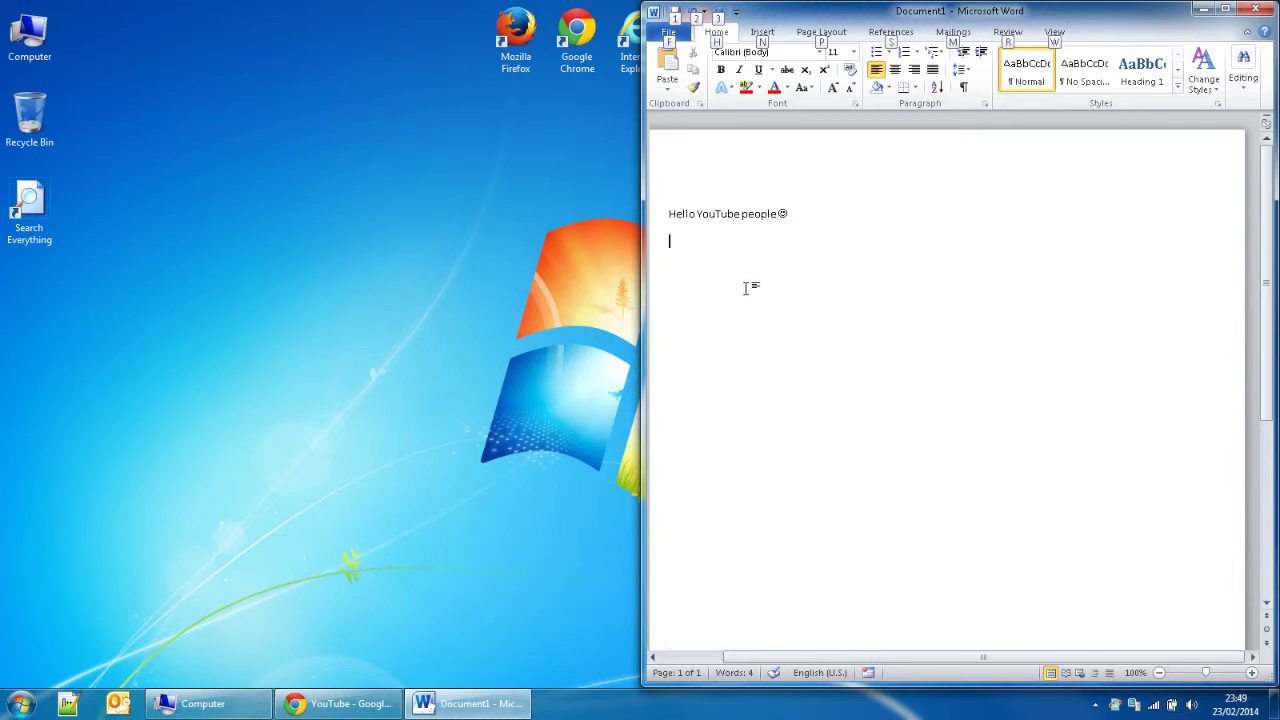
pyautogui.click(746, 289)
pyautogui.press('Return')
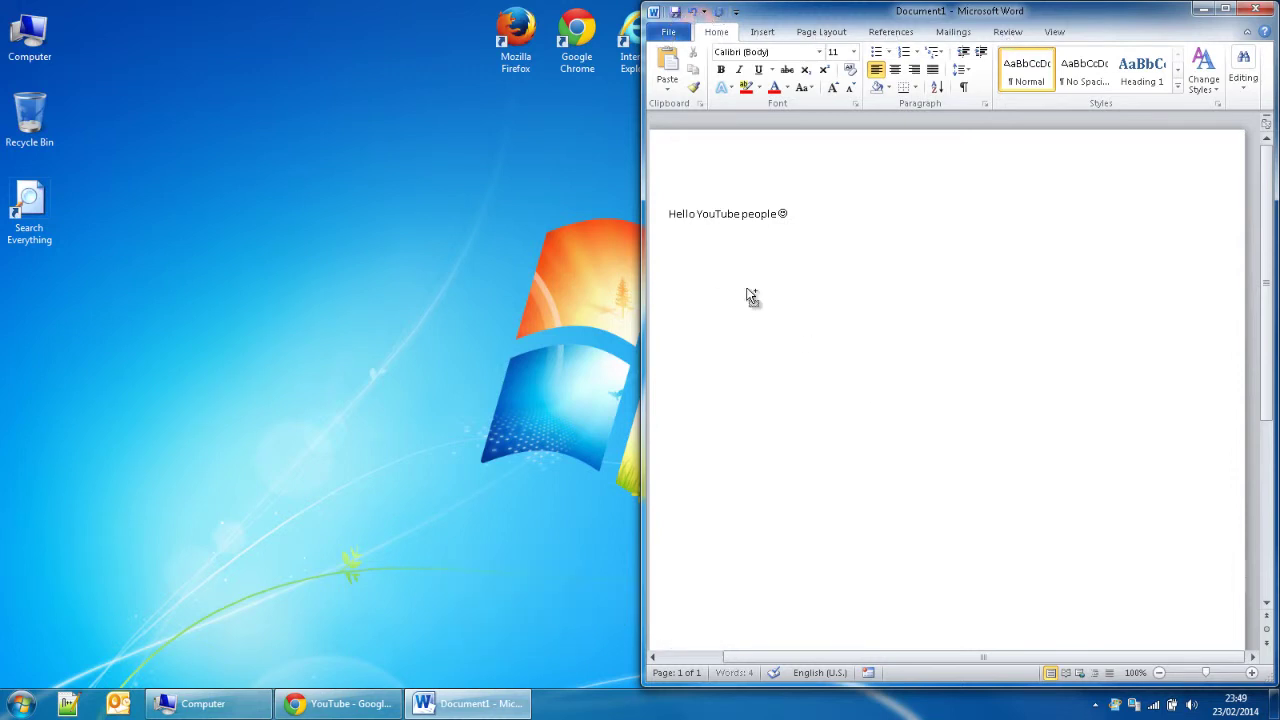
pyautogui.hotkey('ctrl', 'v')
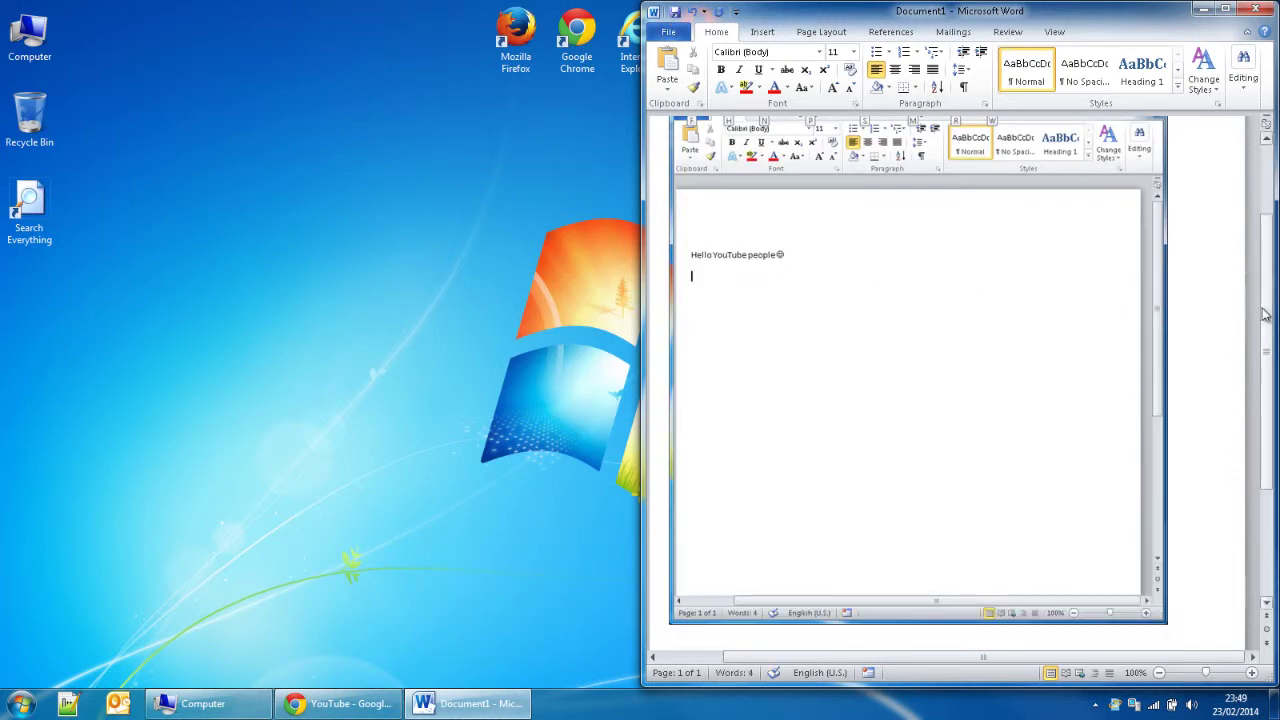
pyautogui.scroll(2, 1253, 300)
pyautogui.scroll(-1, 1253, 290)
pyautogui.scroll(1, 1253, 284)
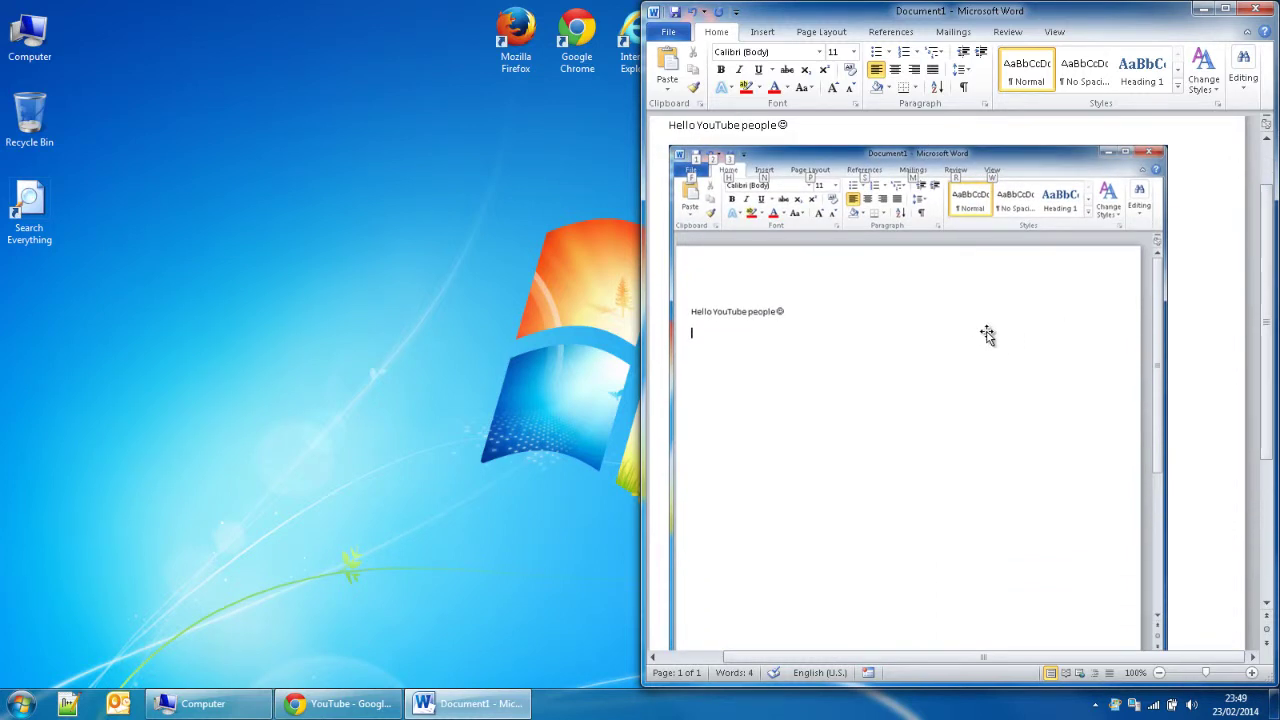
pyautogui.click(982, 338)
pyautogui.press('Delete')
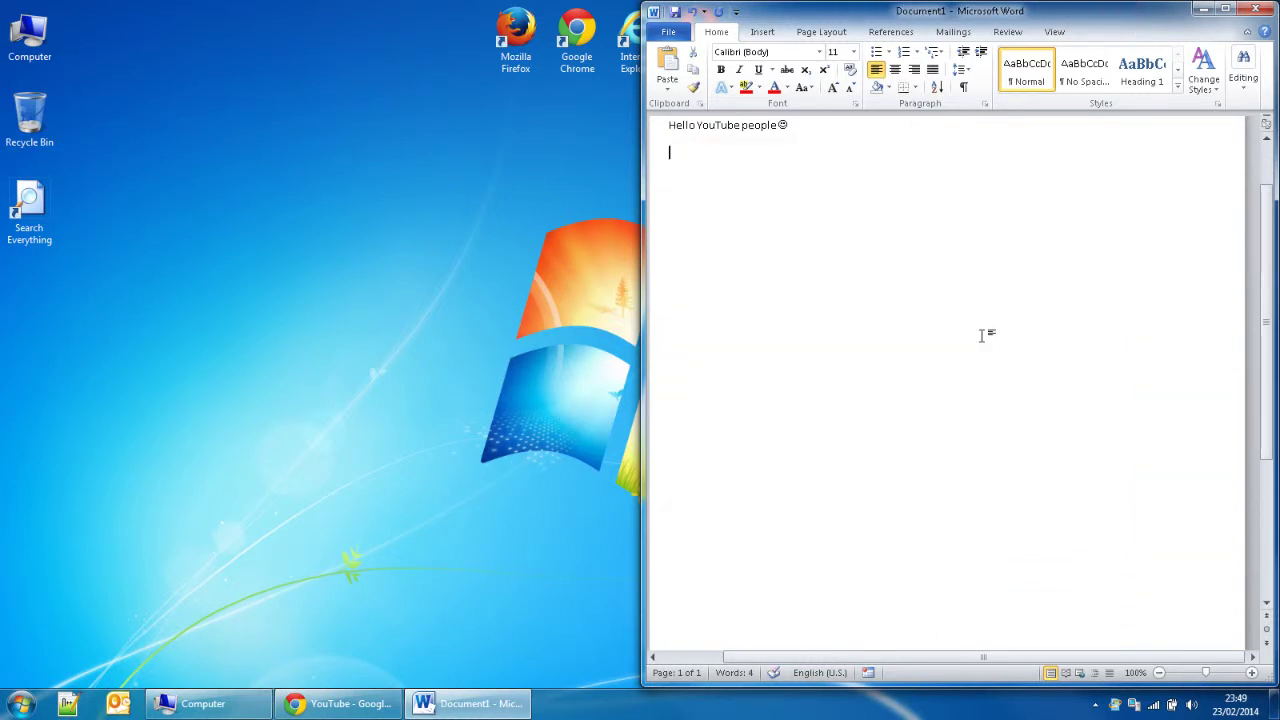
# Step: Capture only the Computer window, paste its screenshot into the Word document, and delete the picture
pyautogui.click(186, 705)
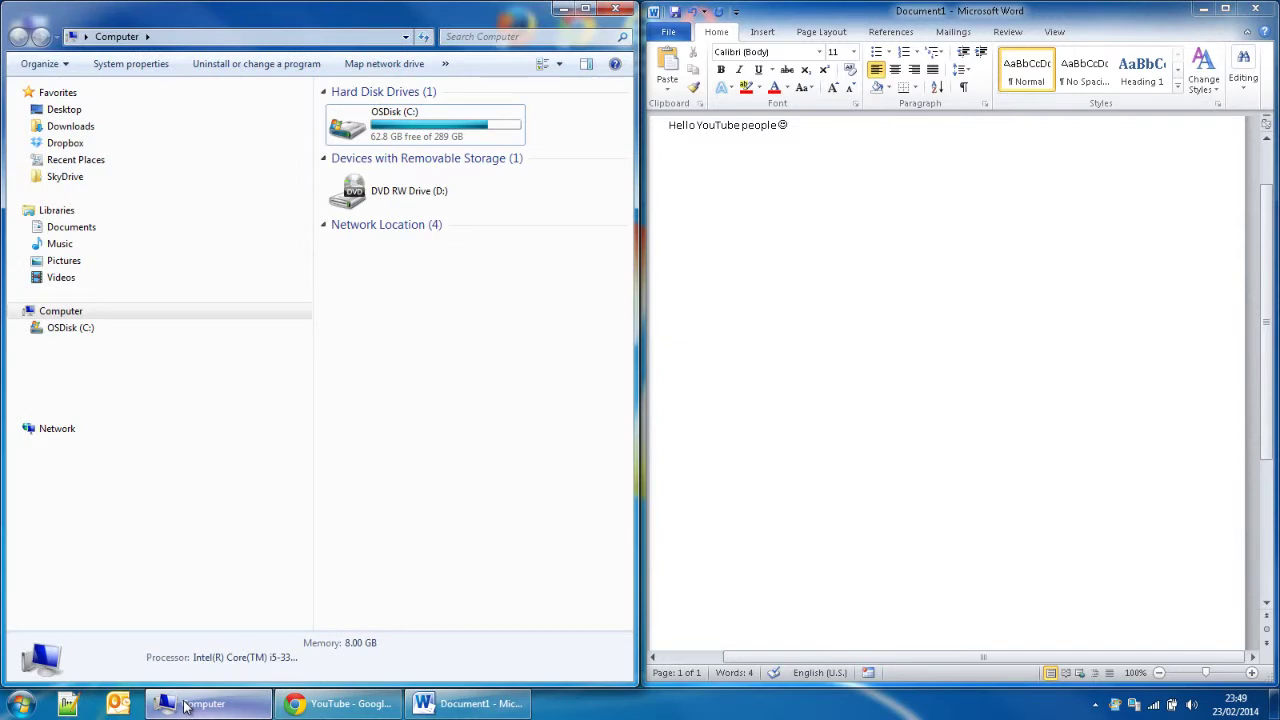
pyautogui.press('alt+Print')
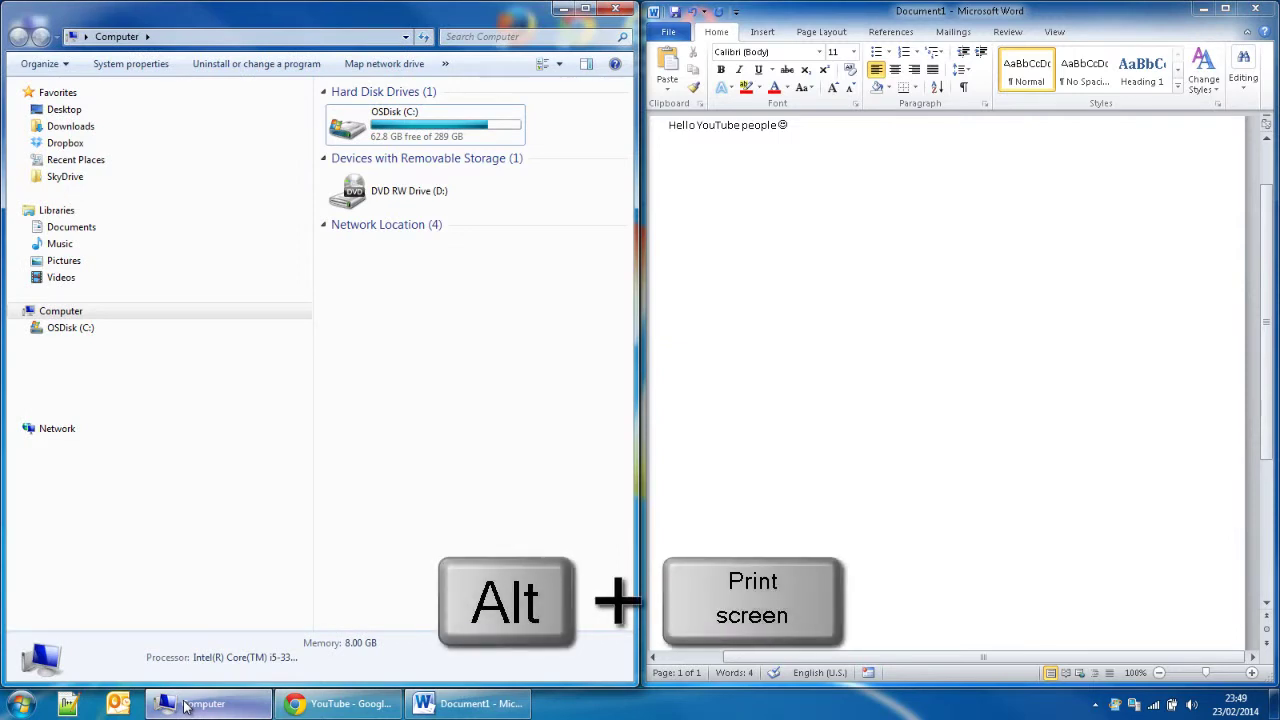
pyautogui.click(563, 9)
pyautogui.hotkey('ctrl', 'v')
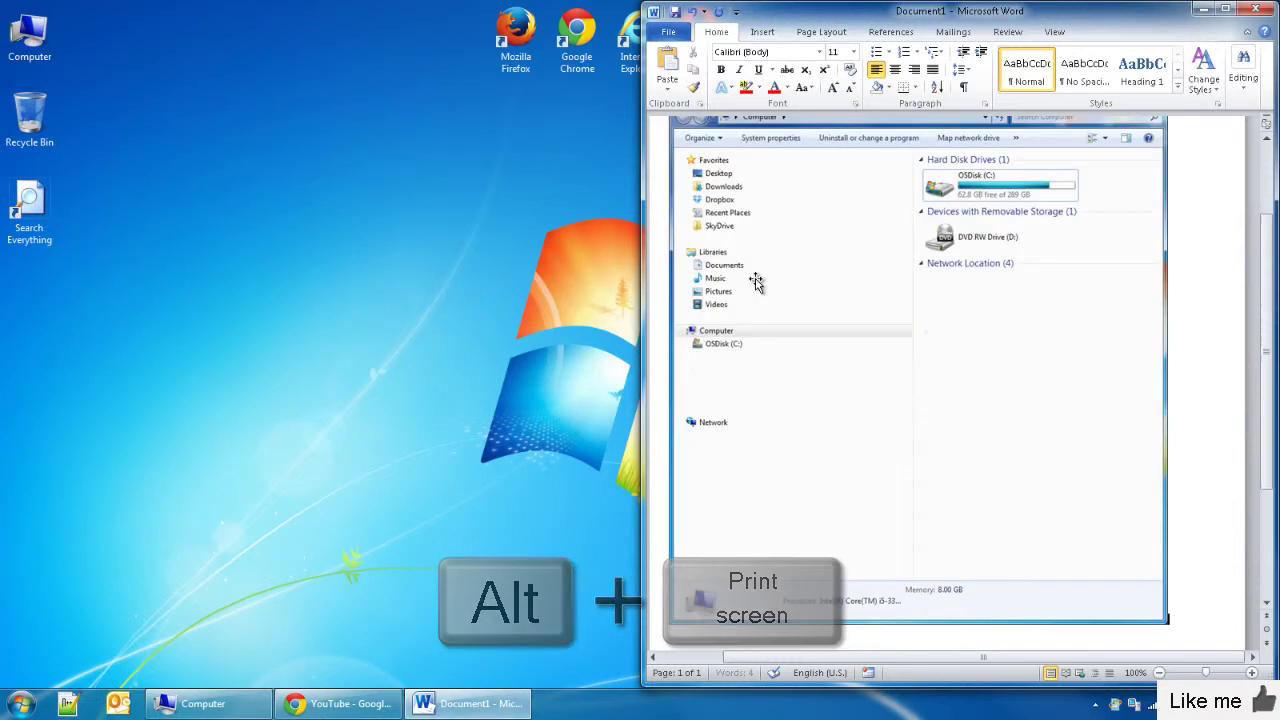
pyautogui.click(897, 417)
pyautogui.press('Delete')
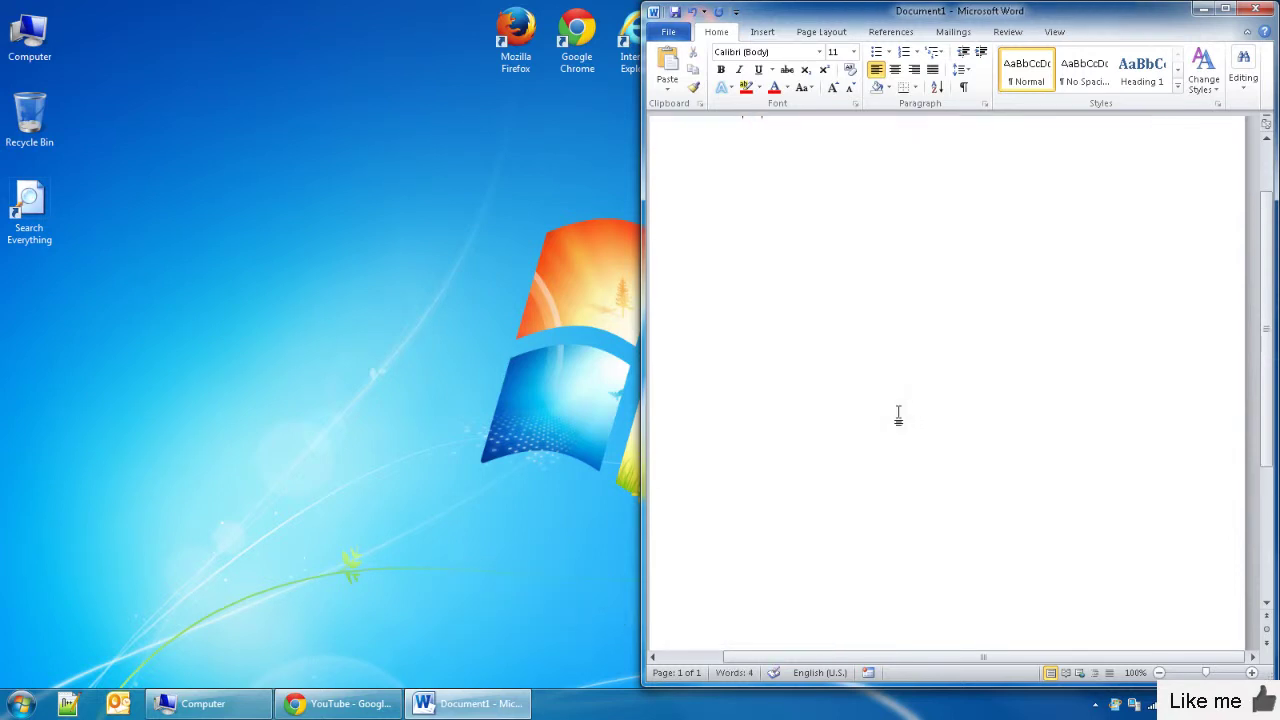
# Step: Minimize the Word document and turn on High Contrast for the display
pyautogui.click(1197, 11)
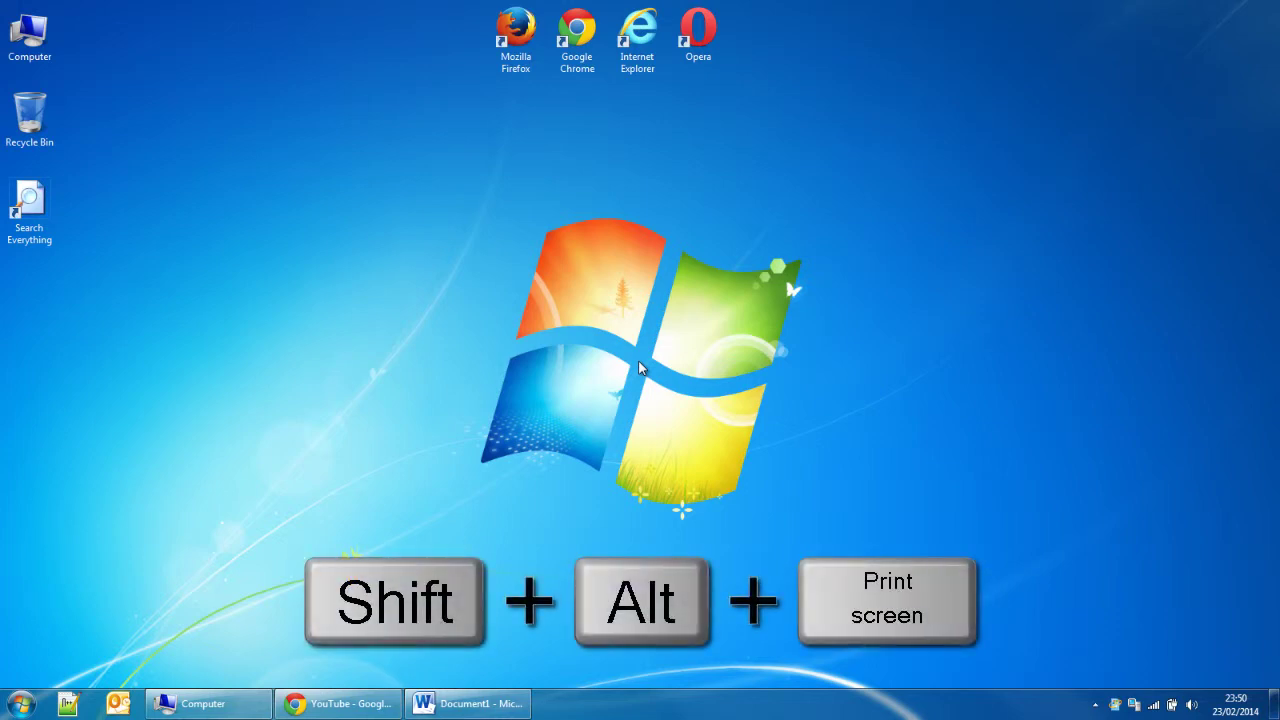
pyautogui.press('shift+alt+Print')
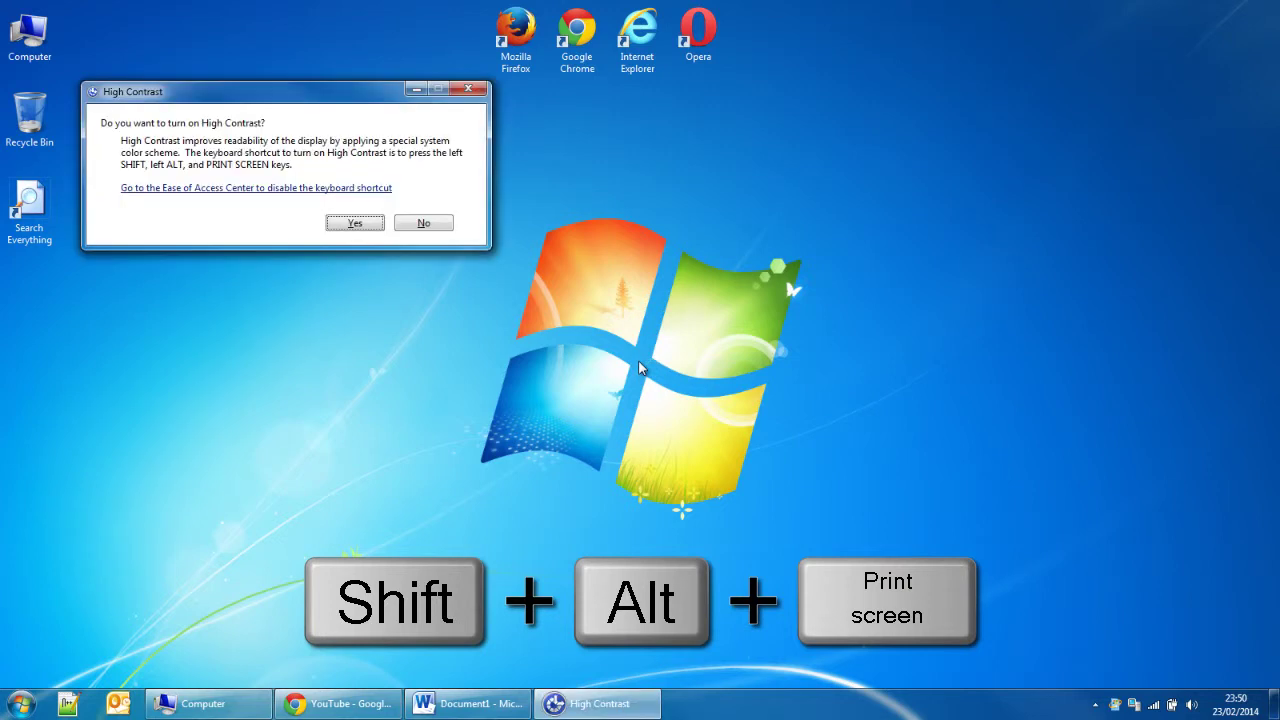
pyautogui.press('Return')
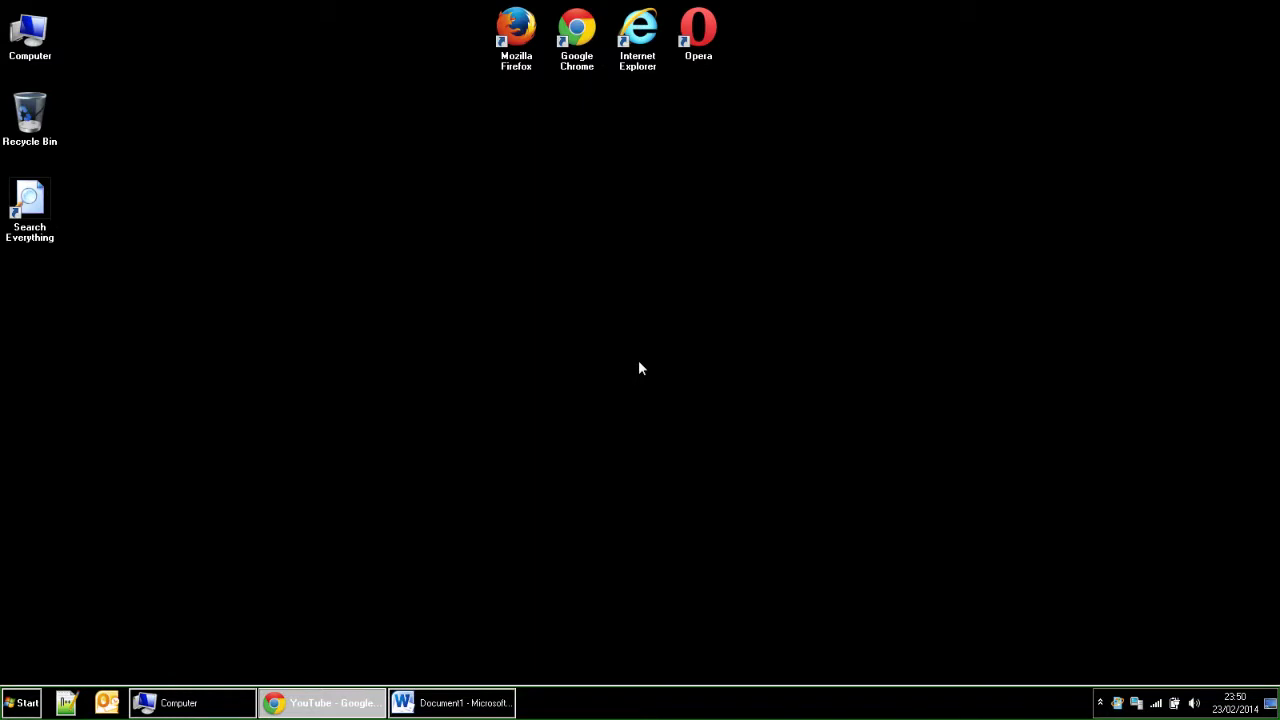
# Step: Display the Computer window and the Word document in High Contrast, and switch High Contrast back off
pyautogui.click(226, 704)
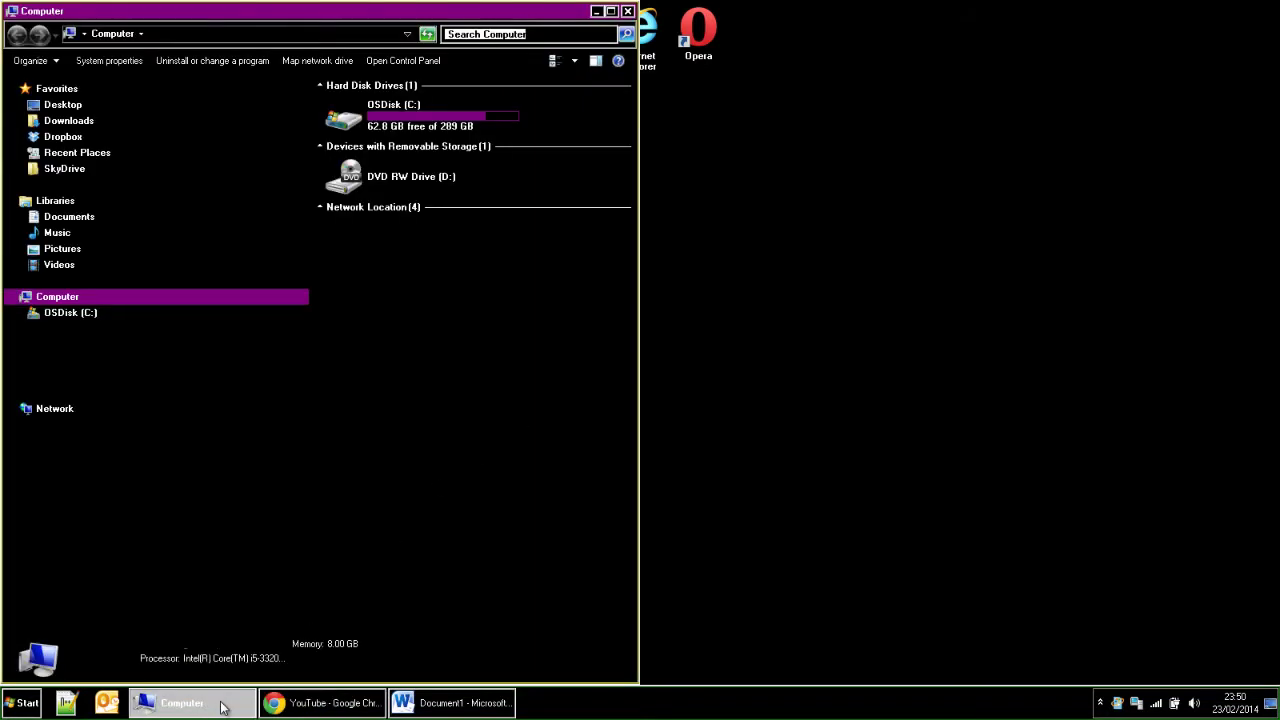
pyautogui.click(412, 705)
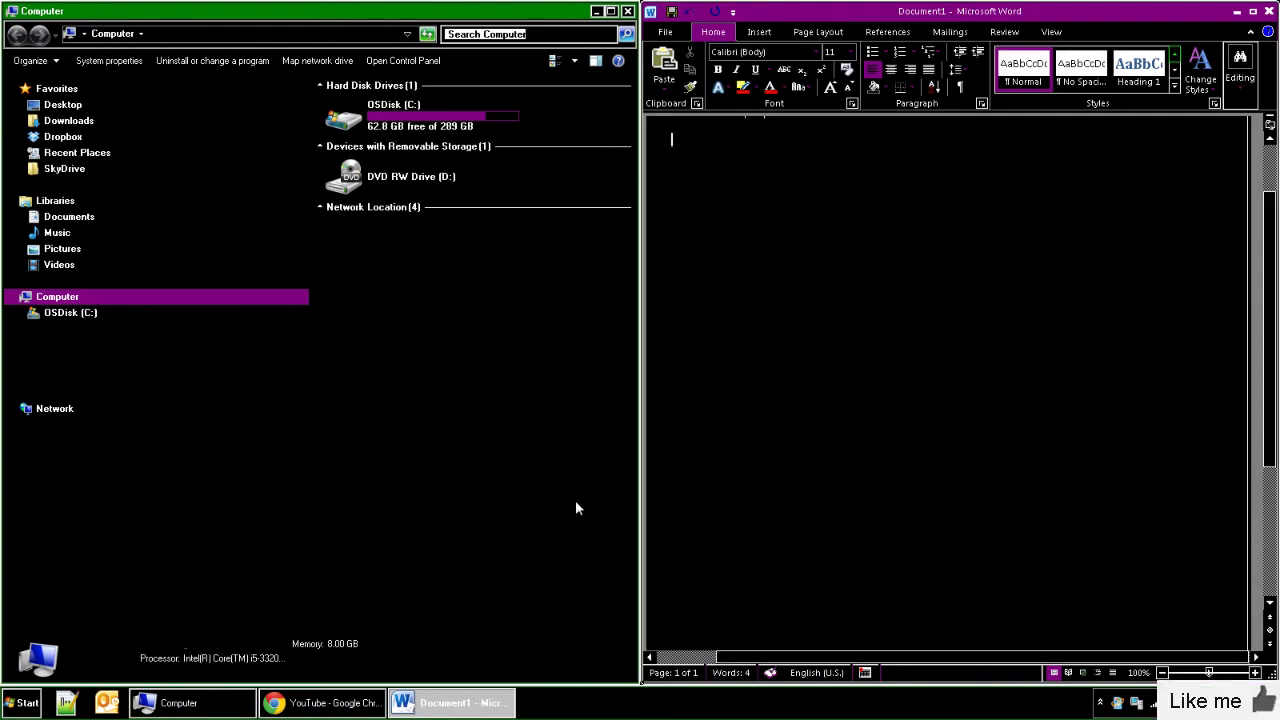
pyautogui.press('shift+alt+Print')
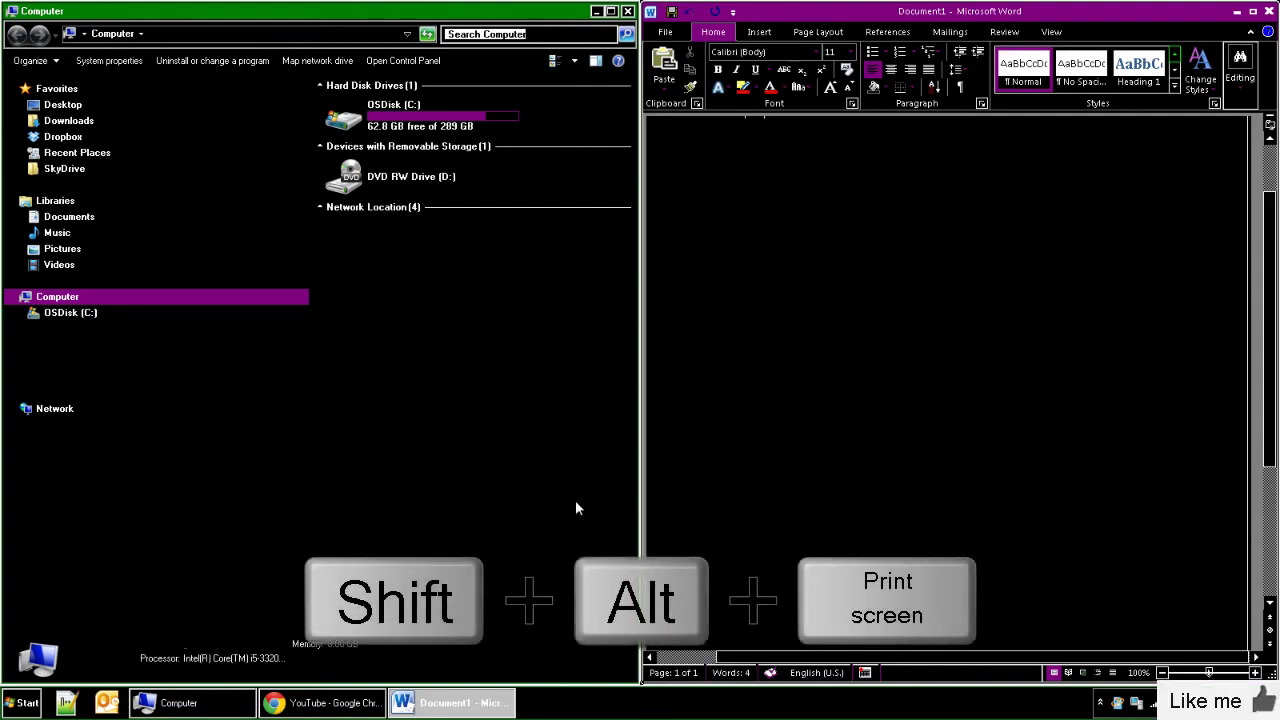